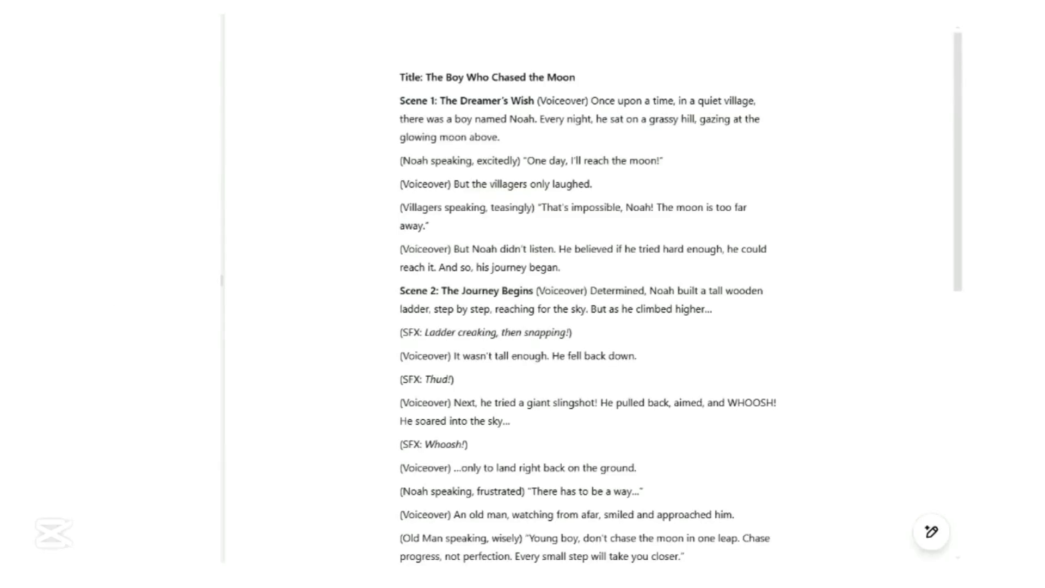
# Scroll the ChatGPT script down to its final scene, Scene 4: The Moral.
pyautogui.scroll(-5, 646, 209)
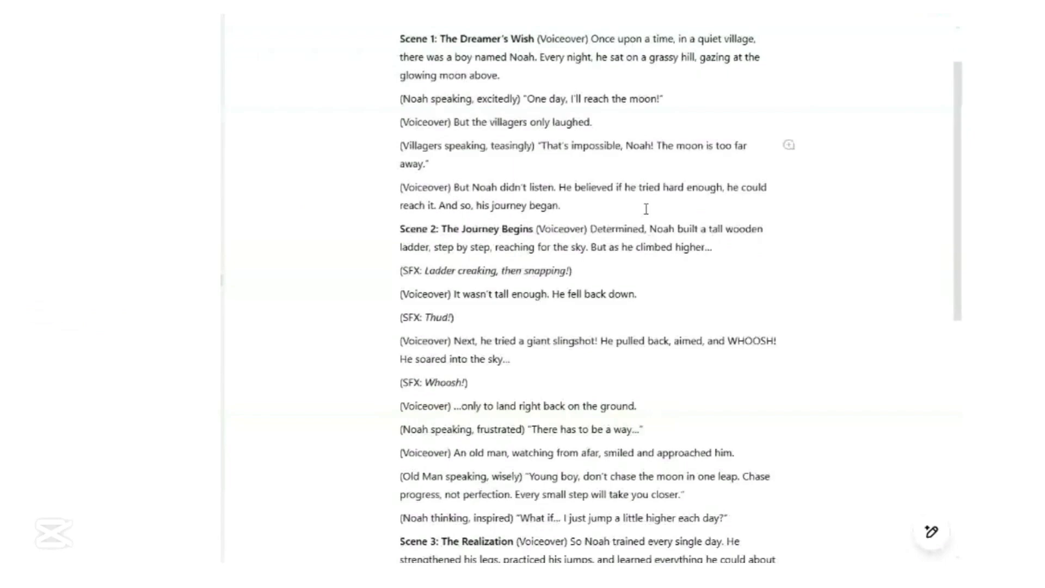
pyautogui.scroll(-4, 646, 209)
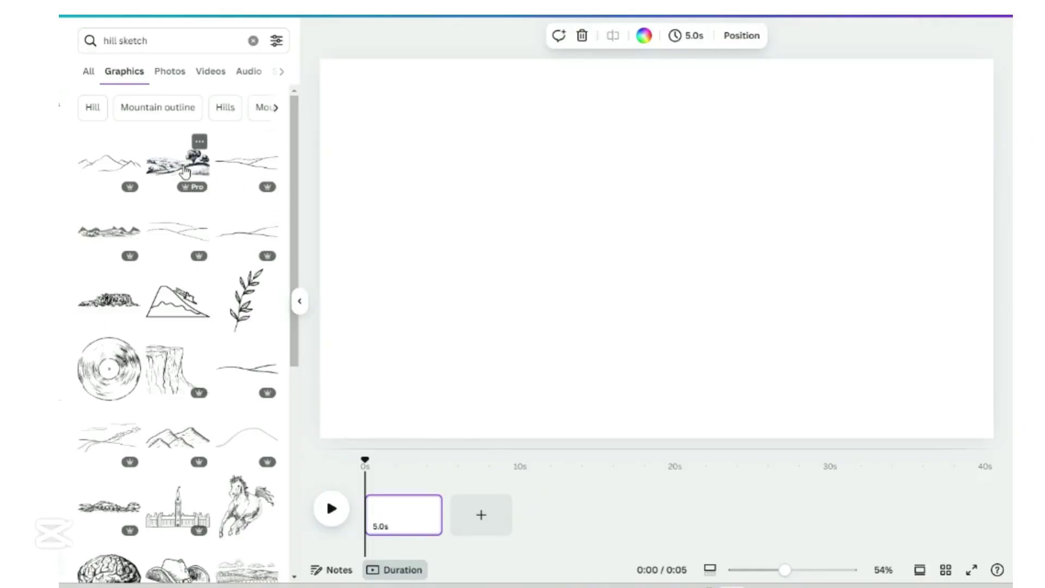
# Add the hill sketch landscape and stretch it across the full page width.
pyautogui.click(185, 172)
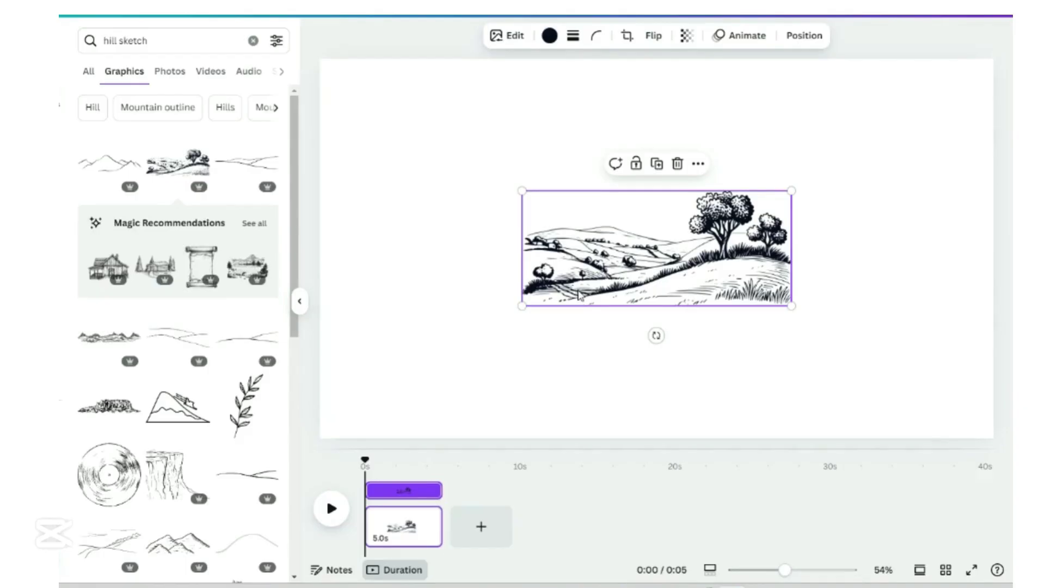
pyautogui.moveTo(523, 305); pyautogui.dragTo(334, 385)
pyautogui.moveTo(793, 385)
pyautogui.mouseDown()
pyautogui.moveTo(886, 426)
pyautogui.moveTo(936, 417)
pyautogui.moveTo(991, 441)
pyautogui.mouseUp()
pyautogui.moveTo(384, 442); pyautogui.dragTo(305, 430)
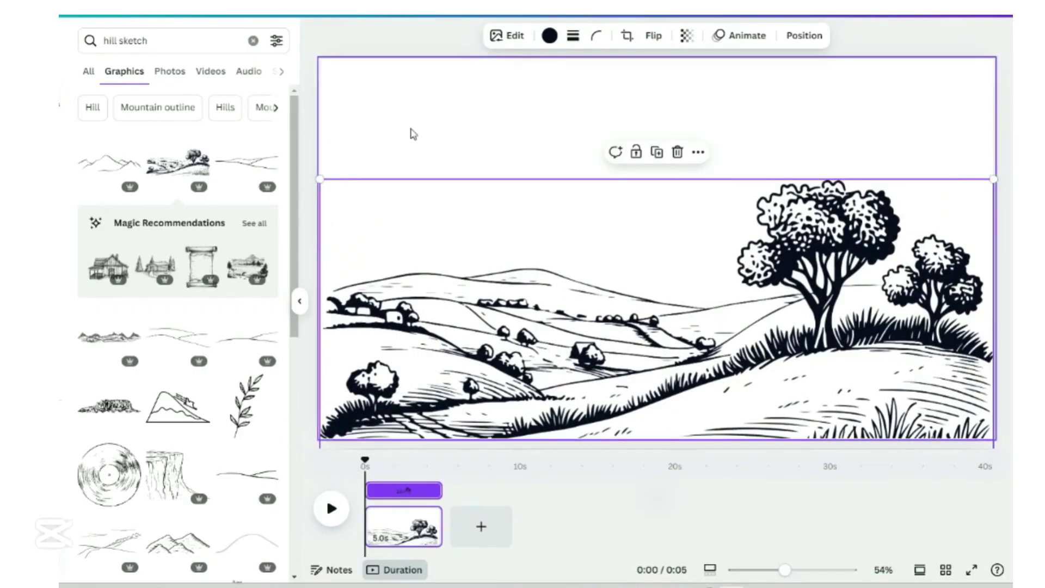
# Search 'moon', add the glowing yellow moon, shrink it and place it top-left.
pyautogui.click(154, 40)
pyautogui.hotkey('ctrl', 'a')
pyautogui.write('moon')
pyautogui.press('Return')
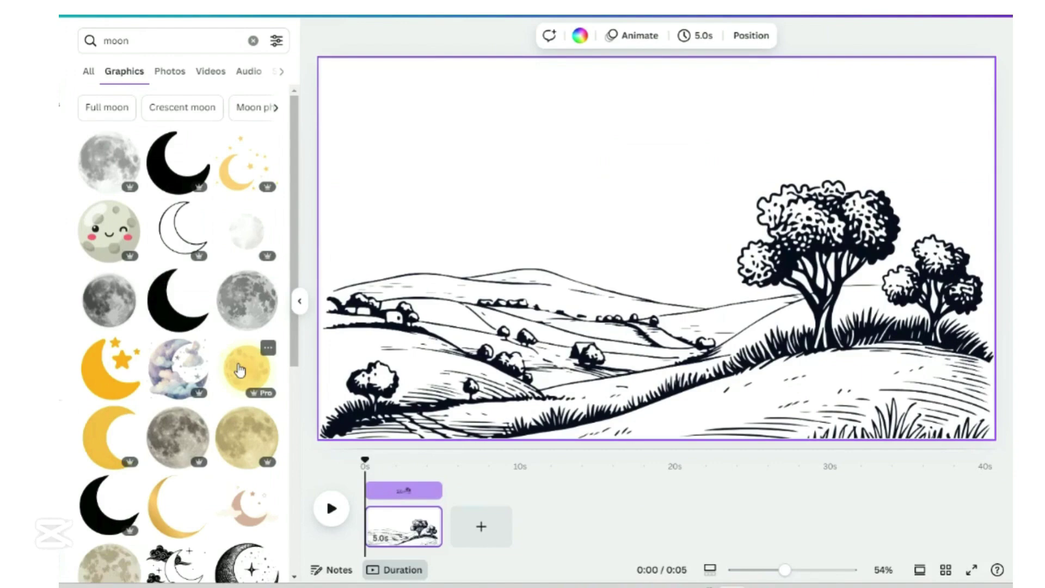
pyautogui.moveTo(296, 287); pyautogui.dragTo(284, 545)
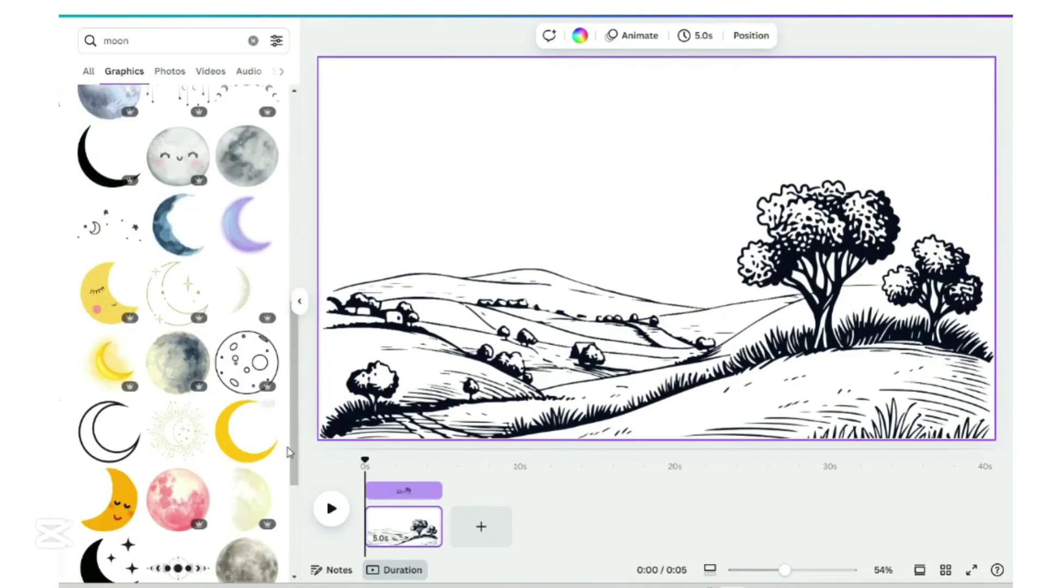
pyautogui.click(120, 379)
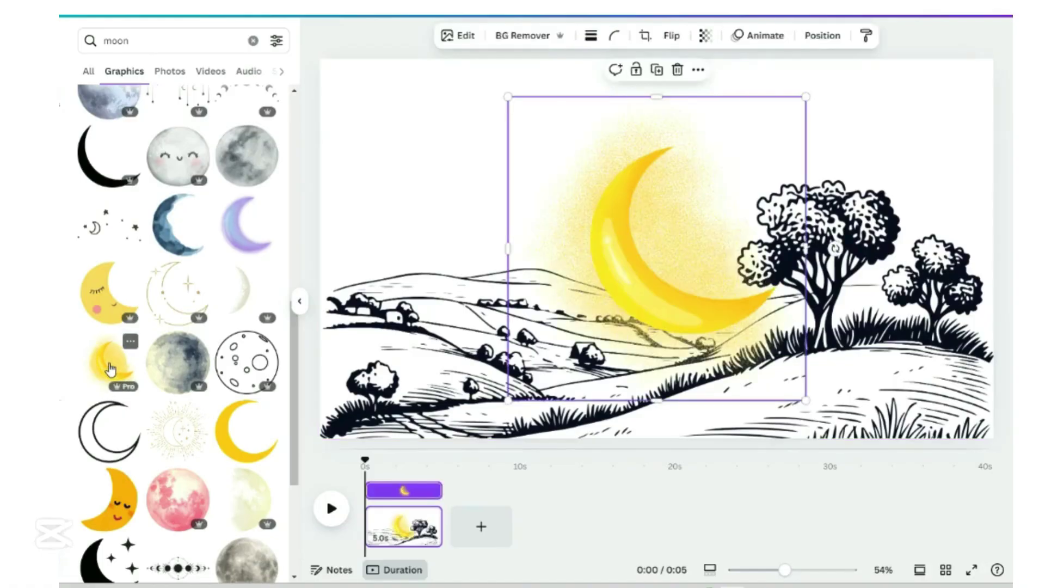
pyautogui.moveTo(508, 400); pyautogui.dragTo(689, 218)
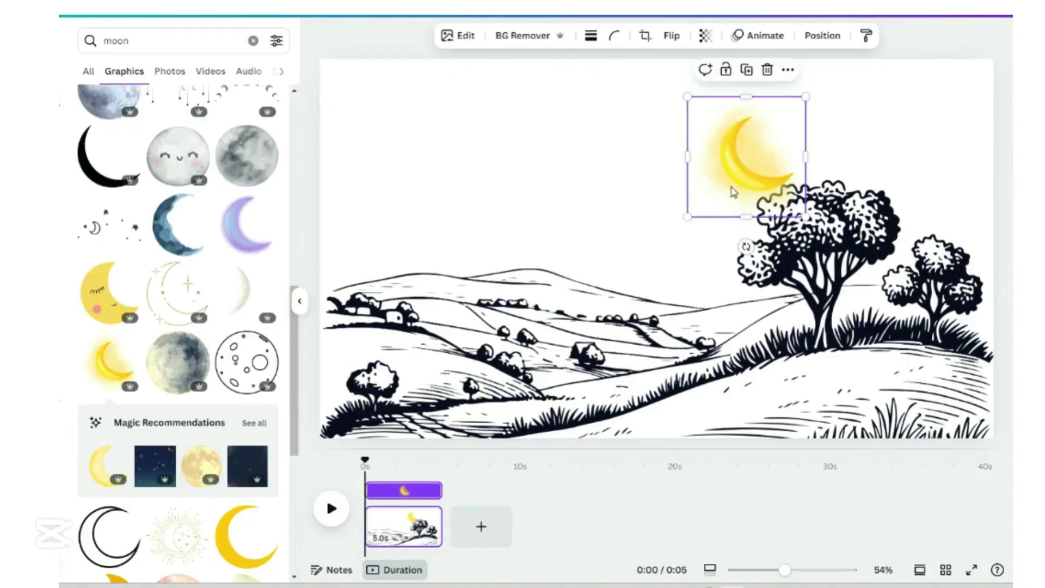
pyautogui.moveTo(739, 176); pyautogui.dragTo(368, 142)
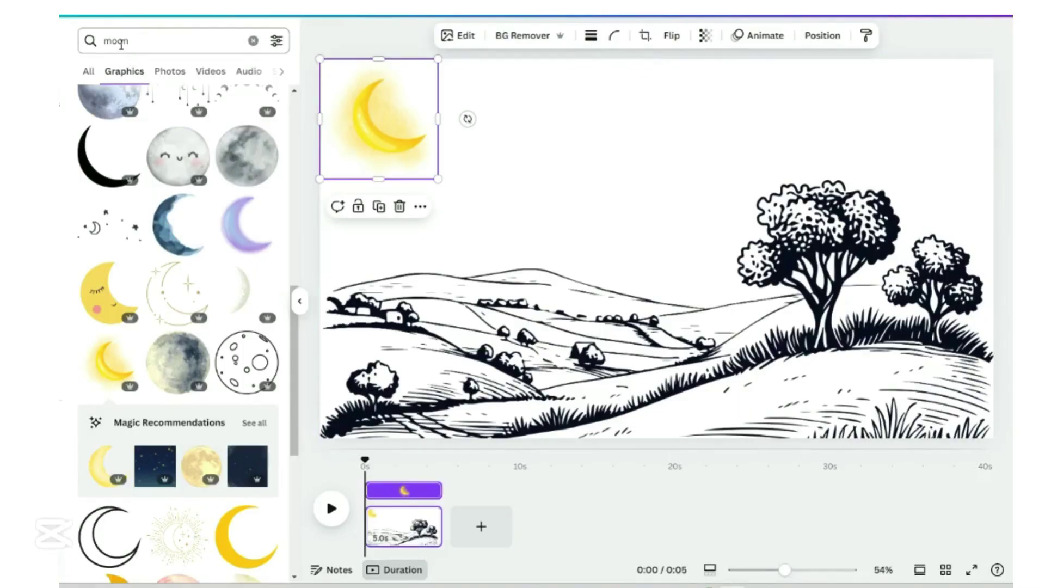
# Search 'stars' and add the gold stars, shrunk and placed beside the moon.
pyautogui.write('stars')
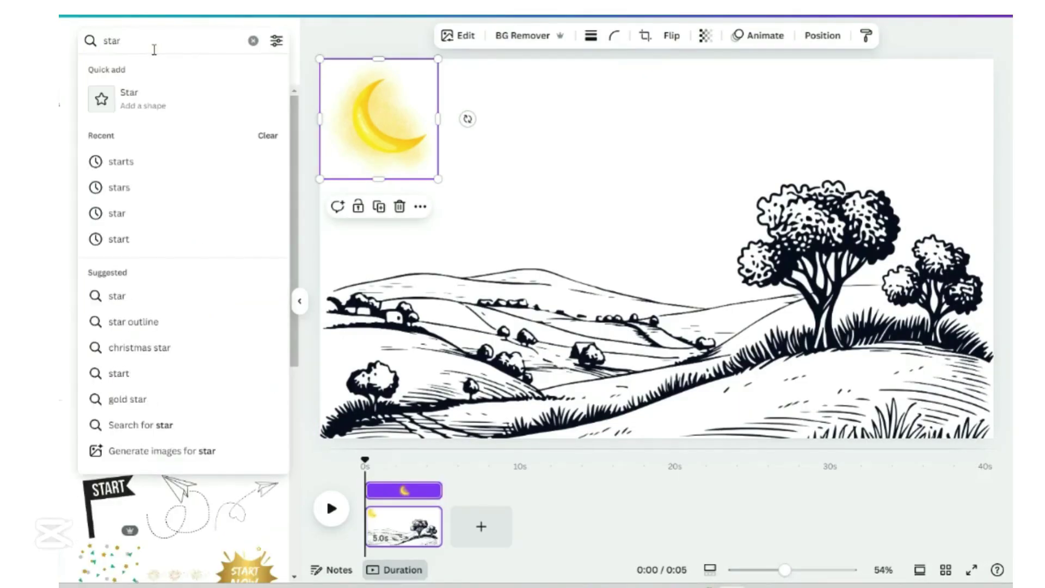
pyautogui.press('Return')
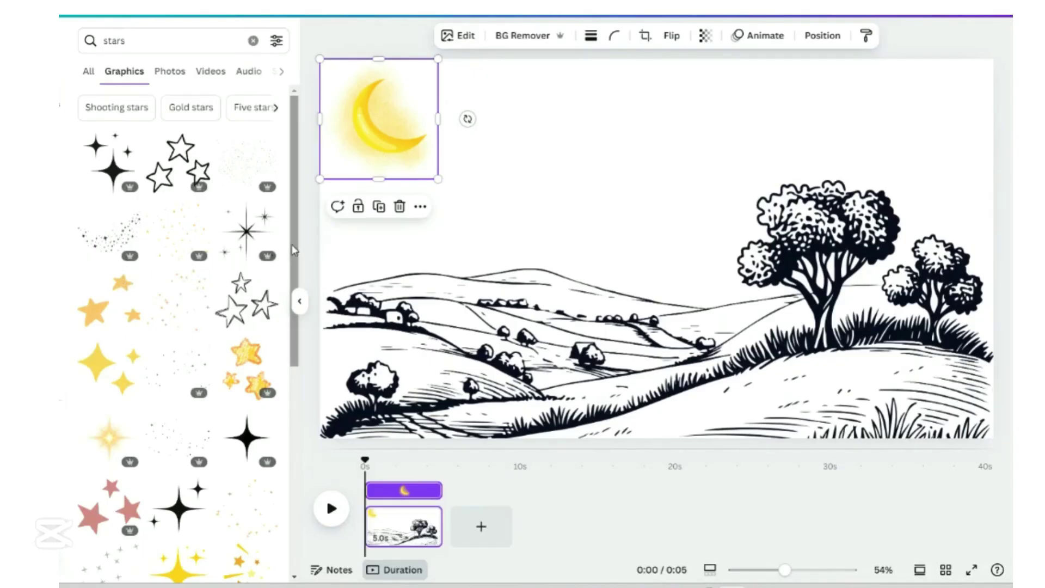
pyautogui.moveTo(294, 250); pyautogui.dragTo(326, 499)
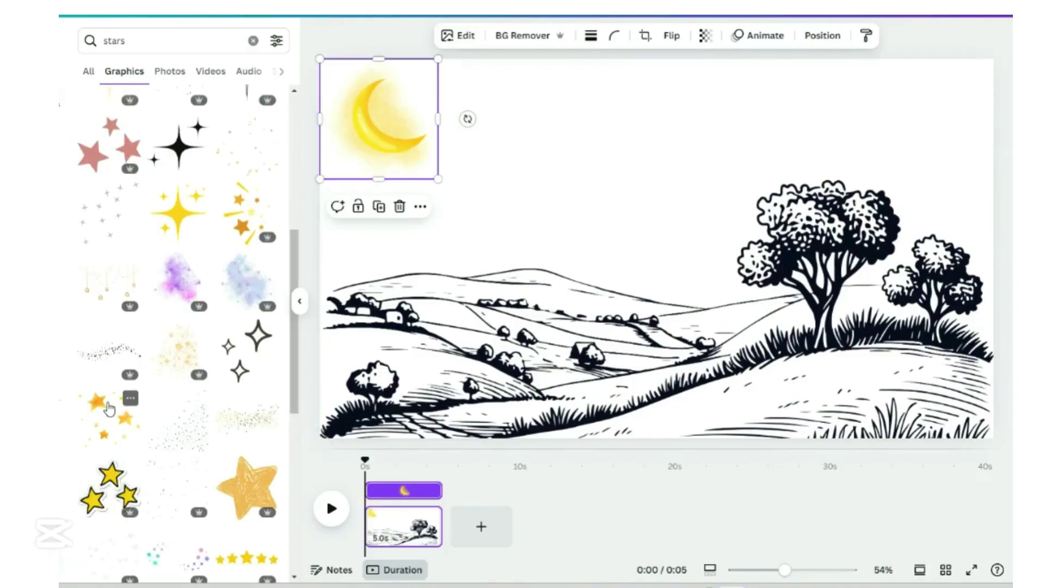
pyautogui.click(109, 408)
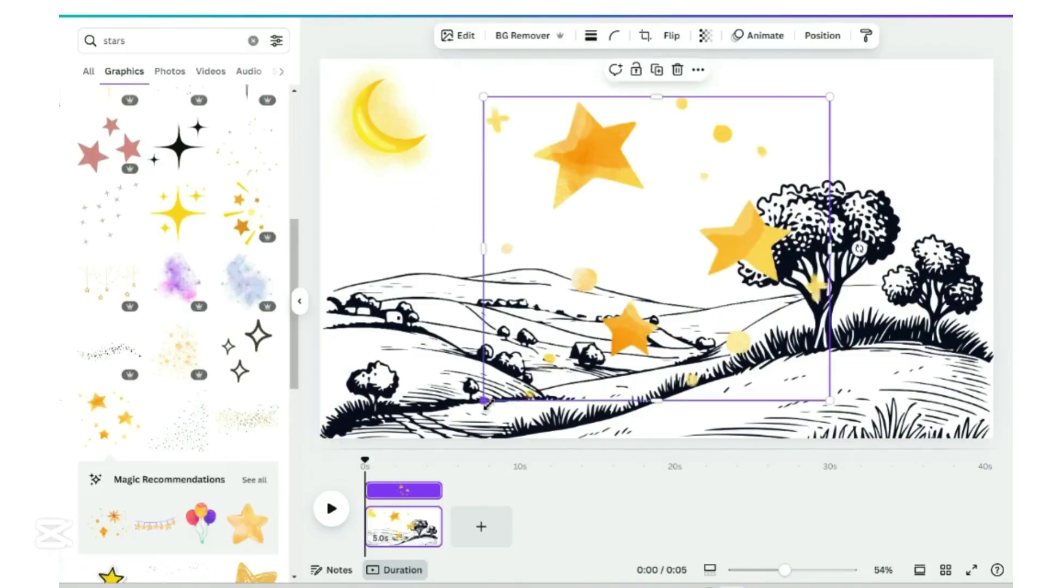
pyautogui.moveTo(485, 401); pyautogui.dragTo(723, 190)
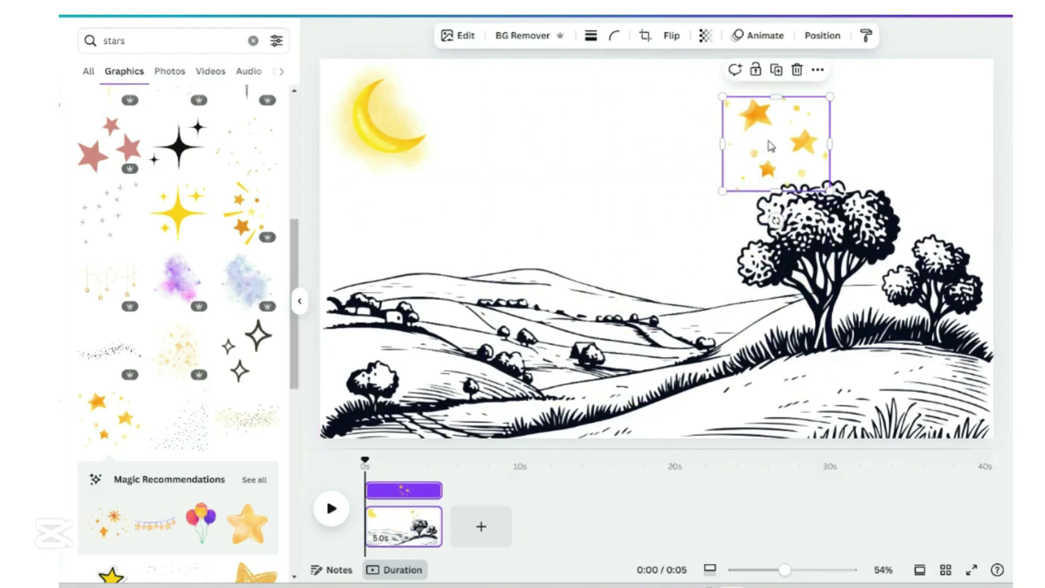
pyautogui.moveTo(775, 144); pyautogui.dragTo(449, 119)
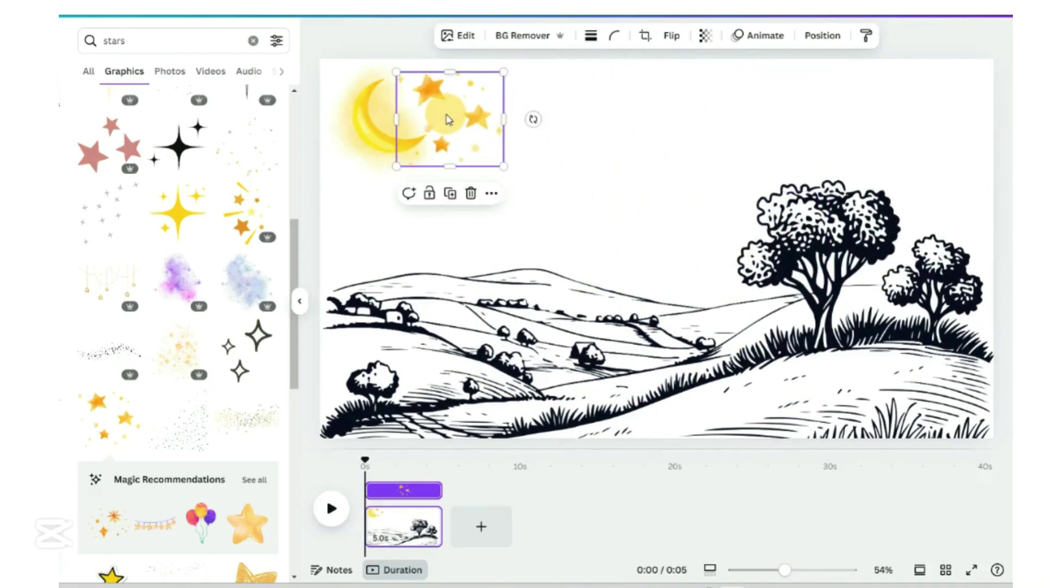
pyautogui.click(621, 157)
# Search 'back of boy', add the blond boy, enlarge him and set him on the hills.
pyautogui.click(183, 39)
pyautogui.write('b')
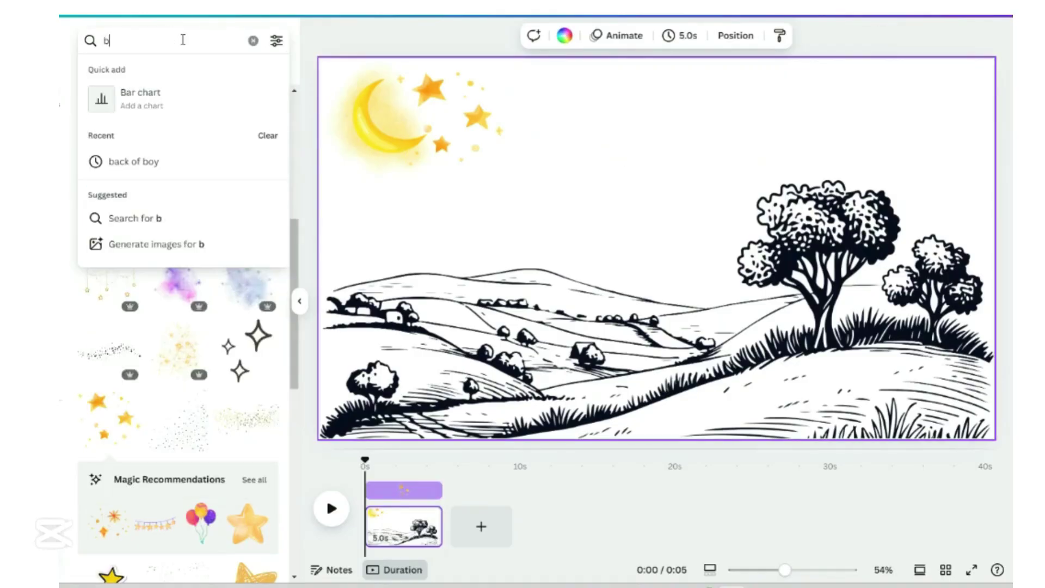
pyautogui.write('ack of boy')
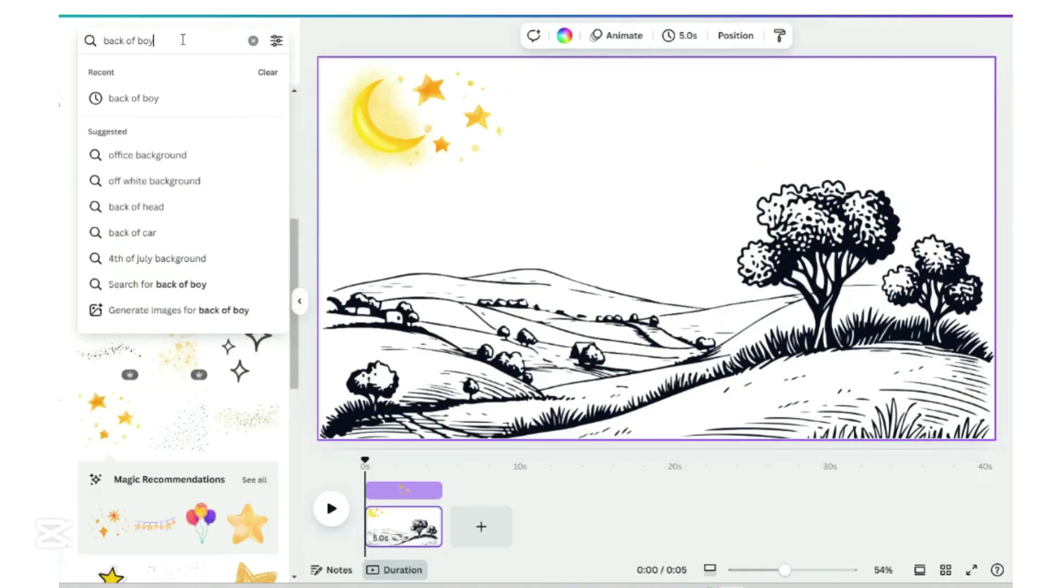
pyautogui.press('Return')
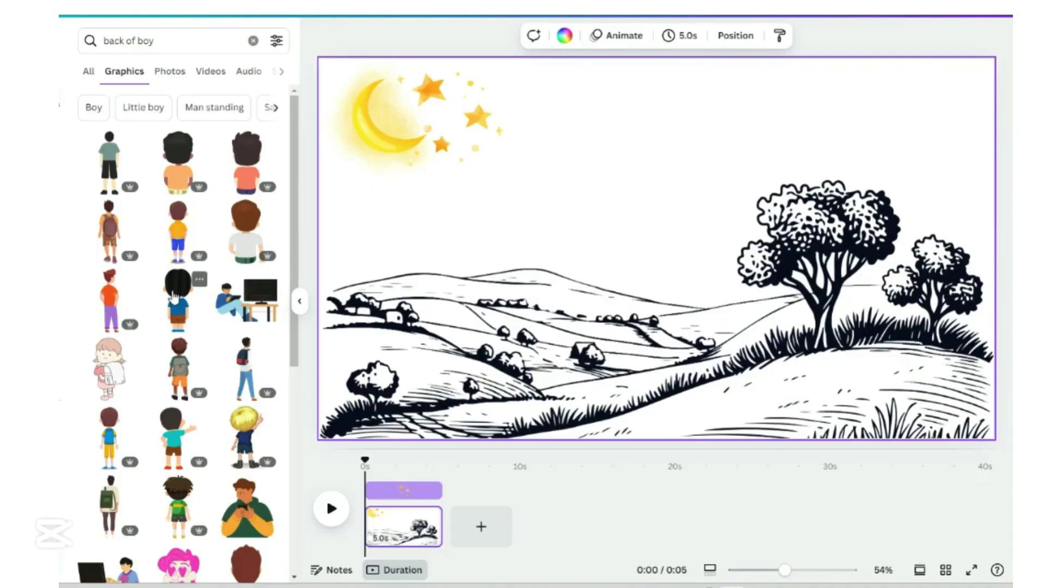
pyautogui.click(241, 436)
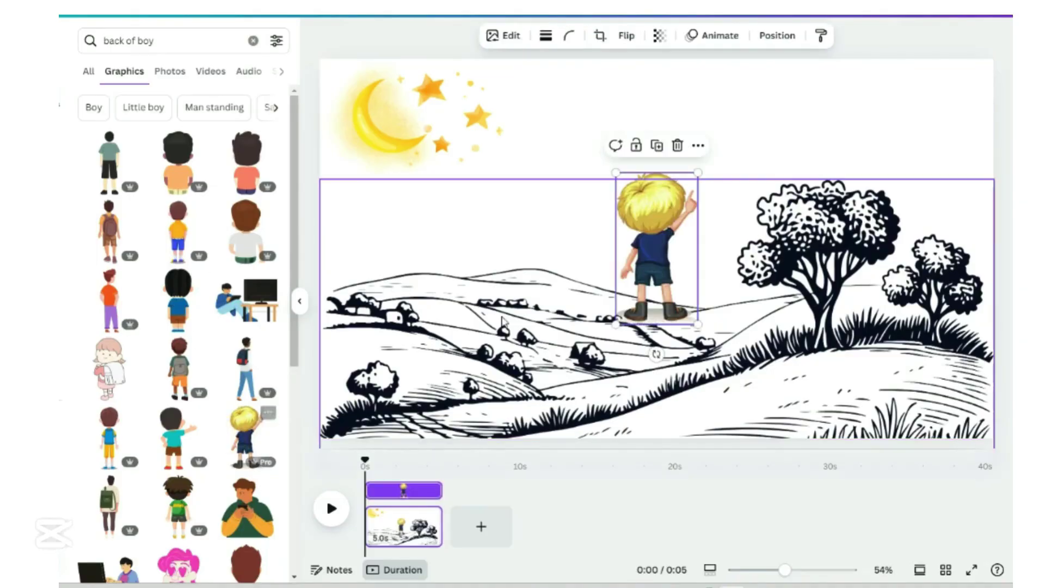
pyautogui.moveTo(616, 324); pyautogui.dragTo(552, 406)
pyautogui.moveTo(611, 334); pyautogui.dragTo(624, 355)
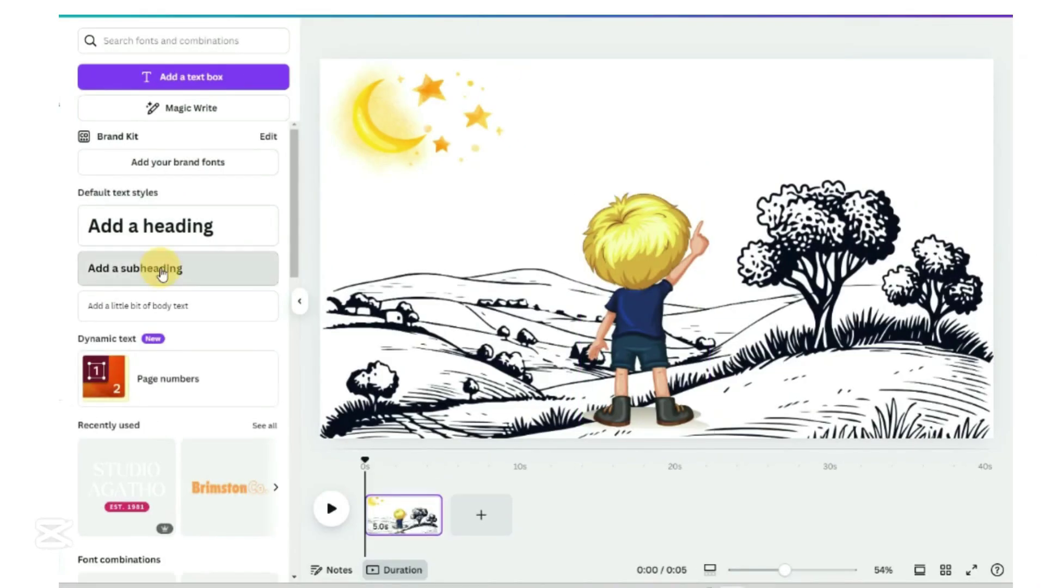
# Add a top-centre subheading reading "One day, I'll reach the moon.".
pyautogui.click(163, 274)
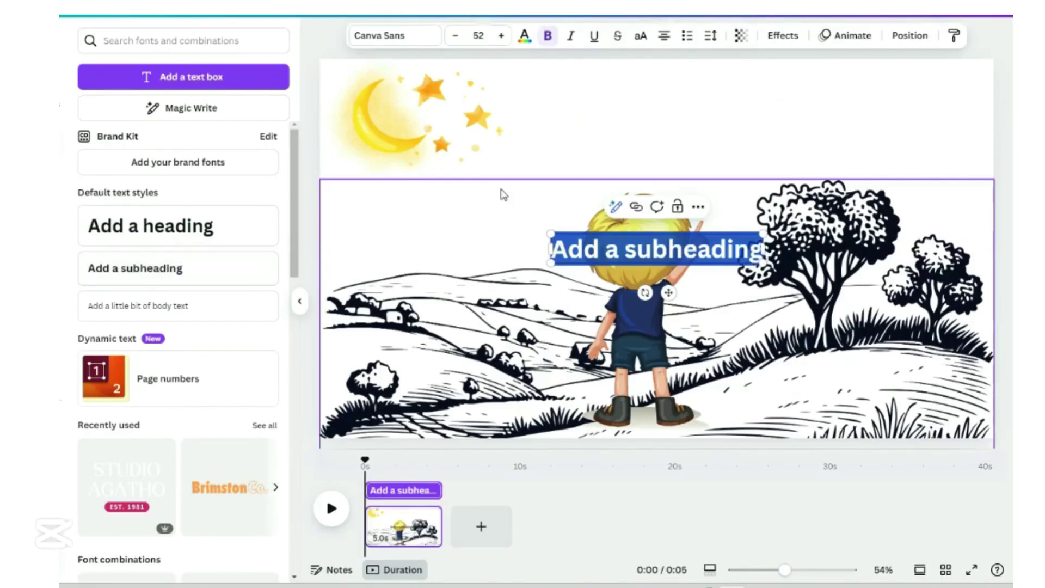
pyautogui.moveTo(667, 293); pyautogui.dragTo(663, 145)
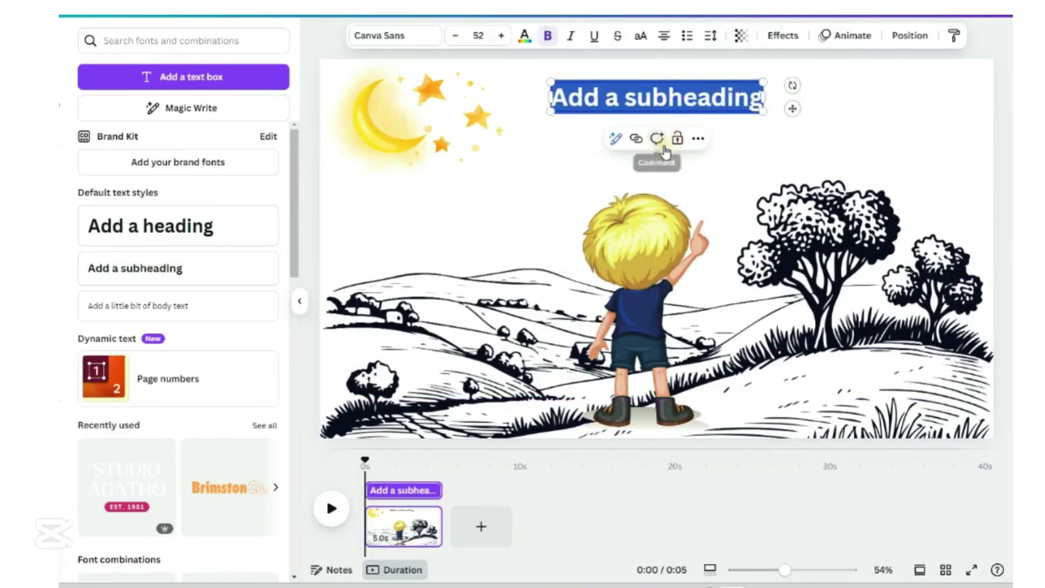
pyautogui.click(746, 99)
pyautogui.press('BackSpace')
pyautogui.press('BackSpace')
pyautogui.press('BackSpace')
pyautogui.press('BackSpace')
pyautogui.press('BackSpace')
pyautogui.press('BackSpace')
pyautogui.press('BackSpace')
pyautogui.press('BackSpace')
pyautogui.press('BackSpace')
pyautogui.press('BackSpace')
pyautogui.press('BackSpace')
pyautogui.press('BackSpace')
pyautogui.press('BackSpace')
pyautogui.press('BackSpace')
pyautogui.press('BackSpace')
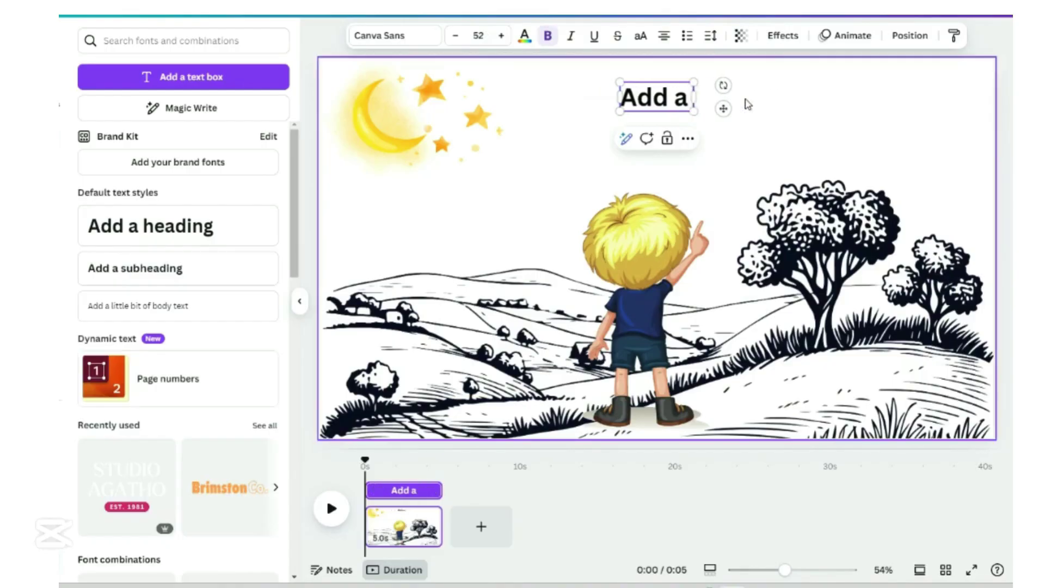
pyautogui.write('One day, I’ll reach the moon.')
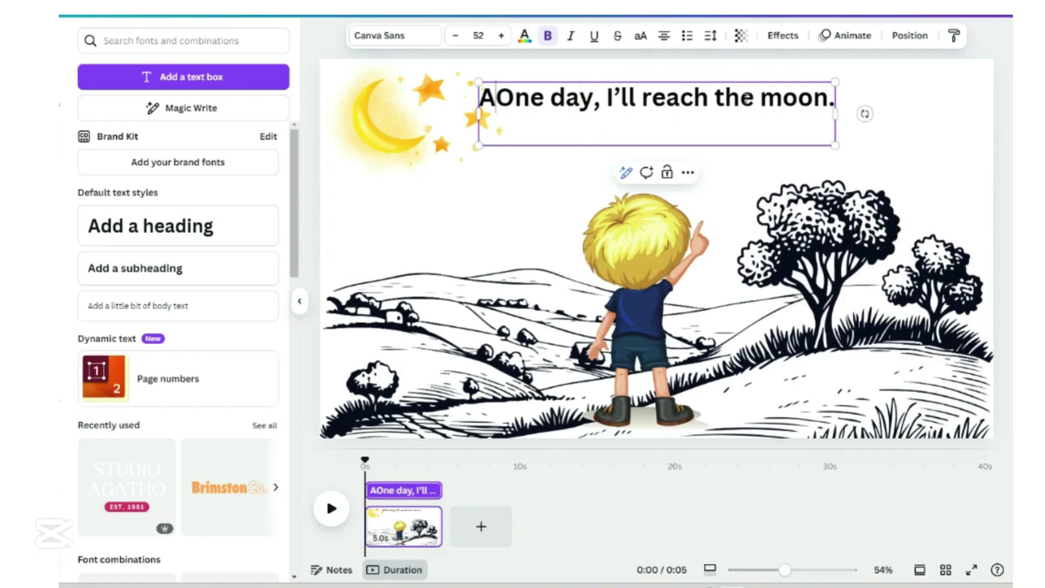
pyautogui.press('BackSpace')
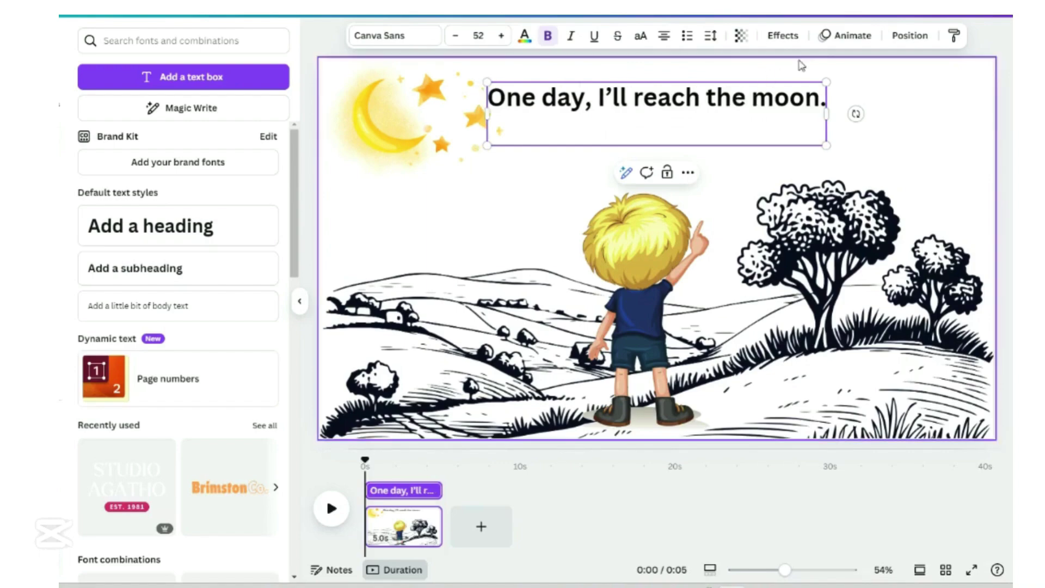
# Set the caption font to Anton with a yellow background highlight.
pyautogui.click(402, 39)
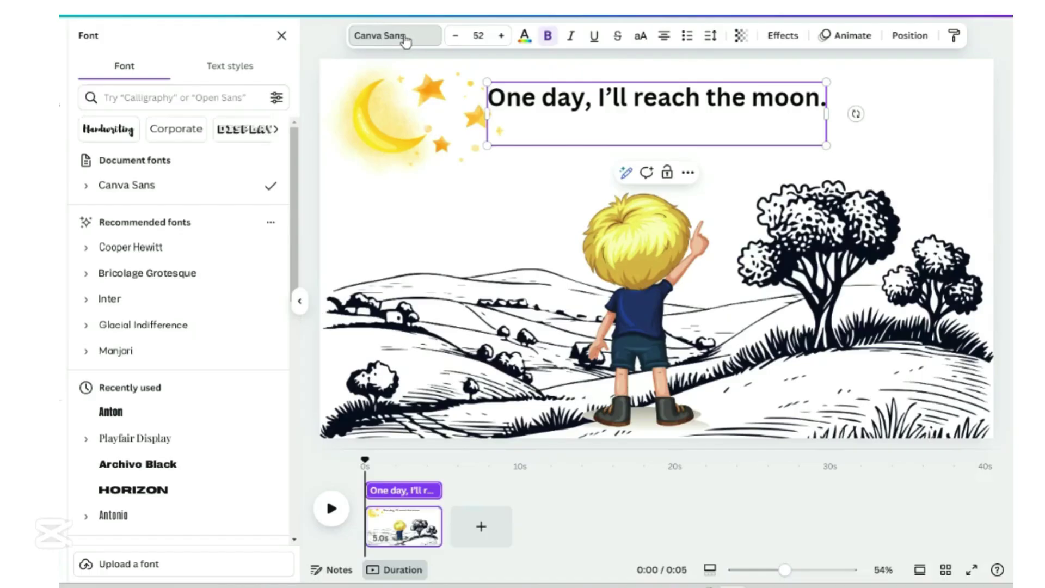
pyautogui.click(127, 416)
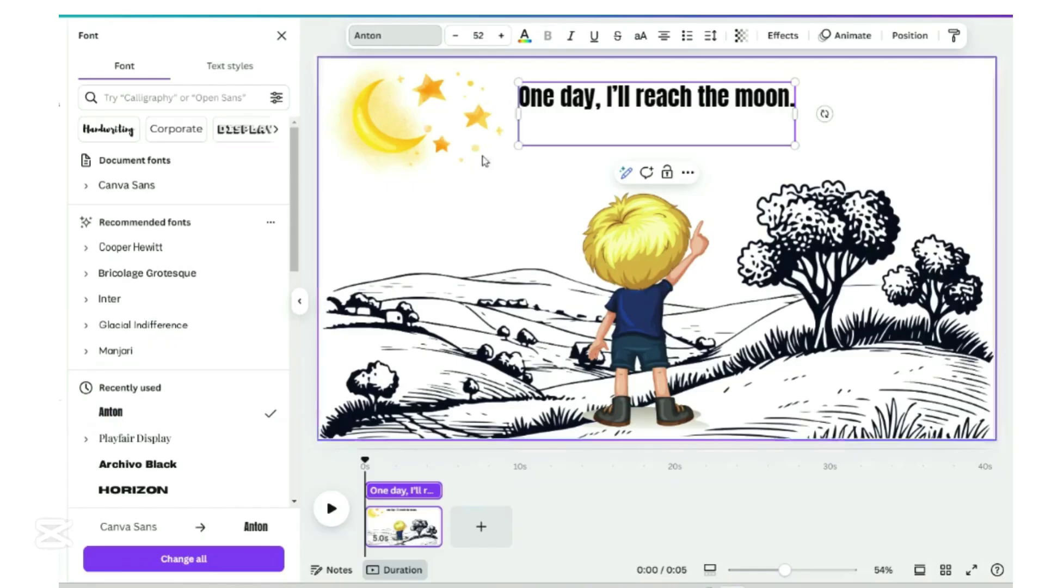
pyautogui.click(597, 102)
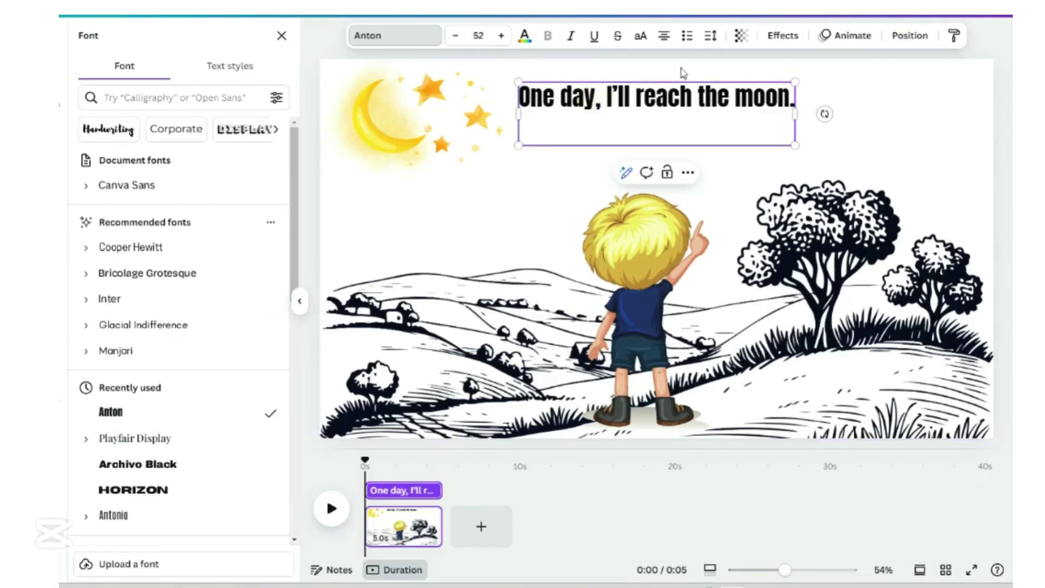
pyautogui.click(782, 36)
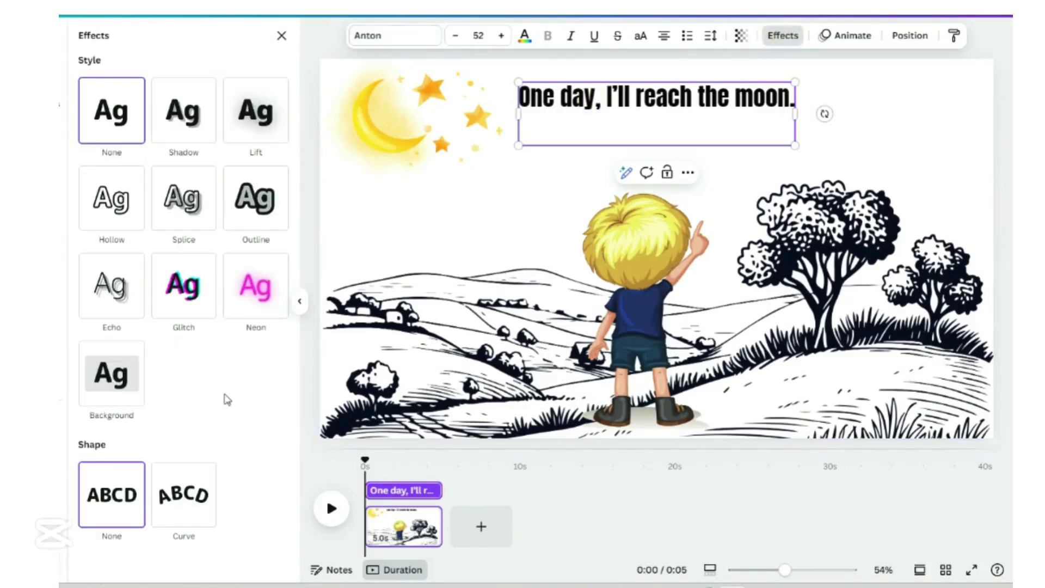
pyautogui.click(115, 383)
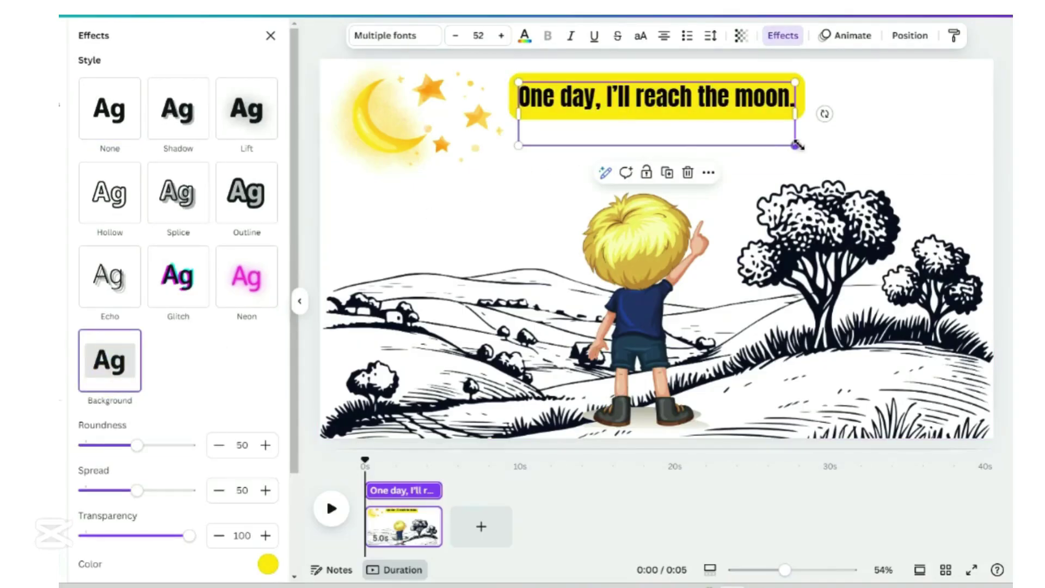
# Scale the caption from 52 to 66.6 and nudge it slightly left and down.
pyautogui.moveTo(796, 145); pyautogui.dragTo(874, 162)
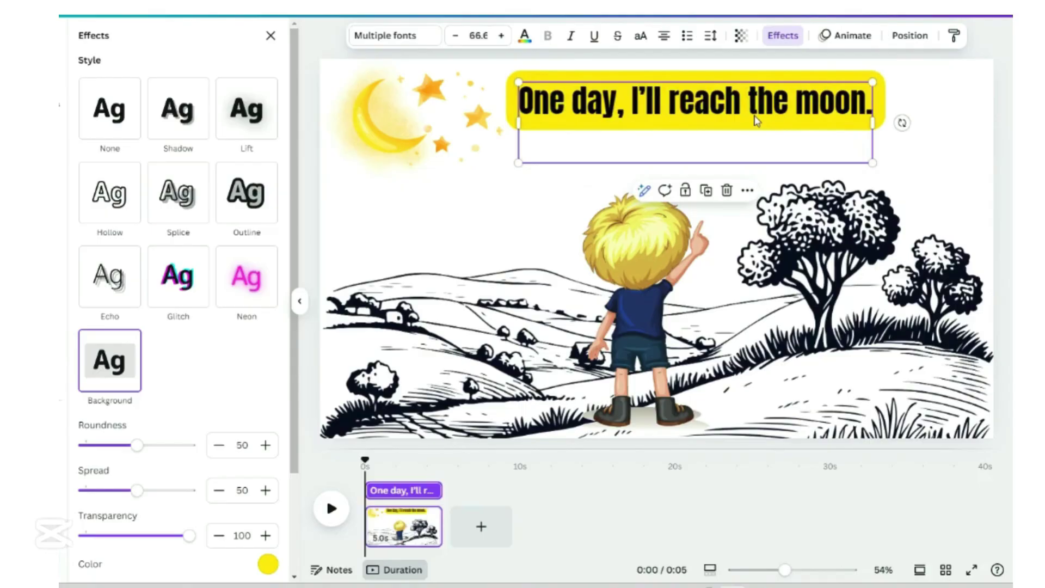
pyautogui.moveTo(754, 121); pyautogui.dragTo(739, 134)
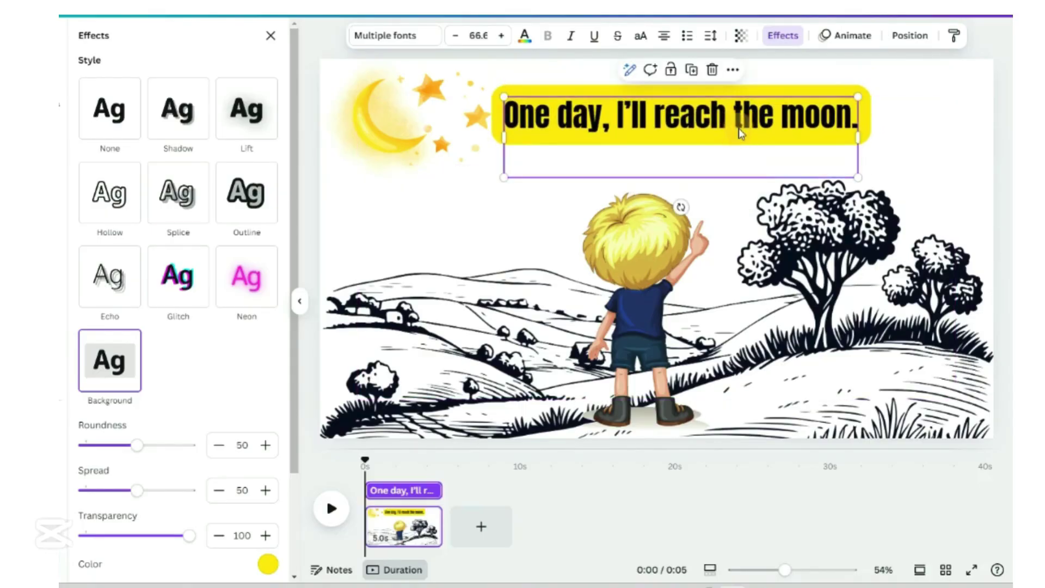
pyautogui.click(485, 243)
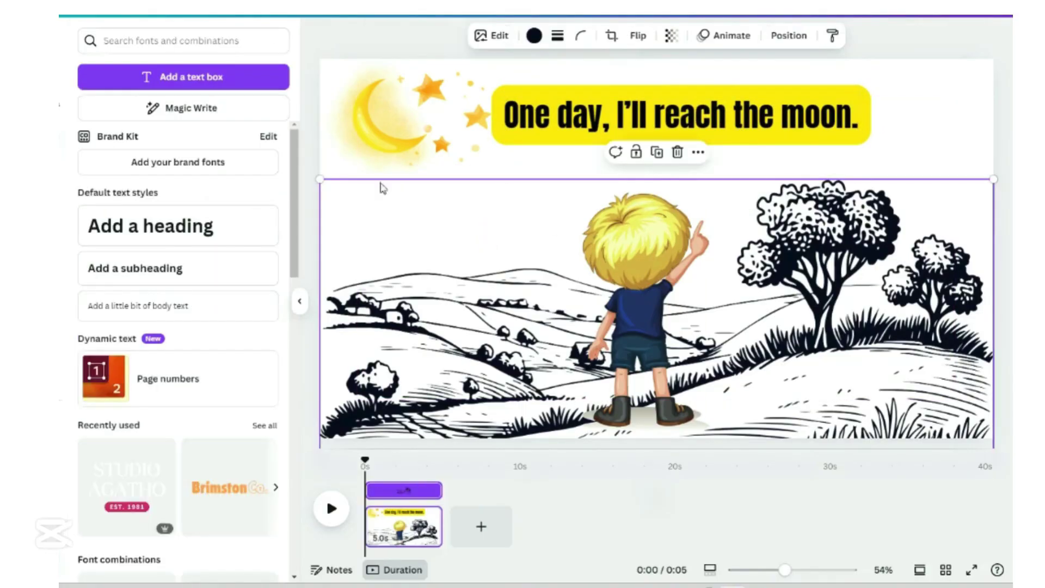
# Set the download file type to PNG instead of MP4.
pyautogui.click(82, 16)
pyautogui.click(158, 292)
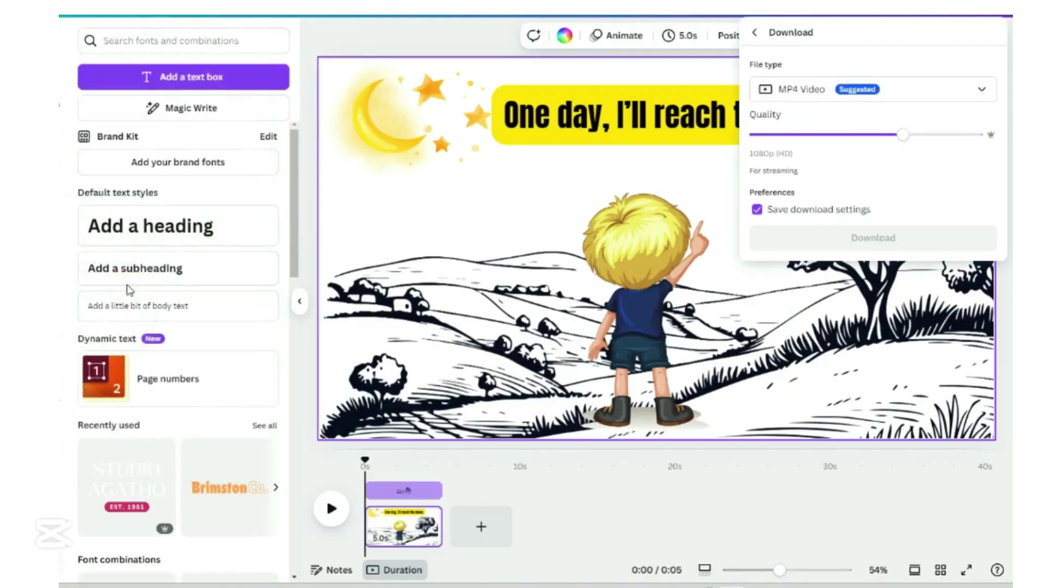
pyautogui.click(982, 91)
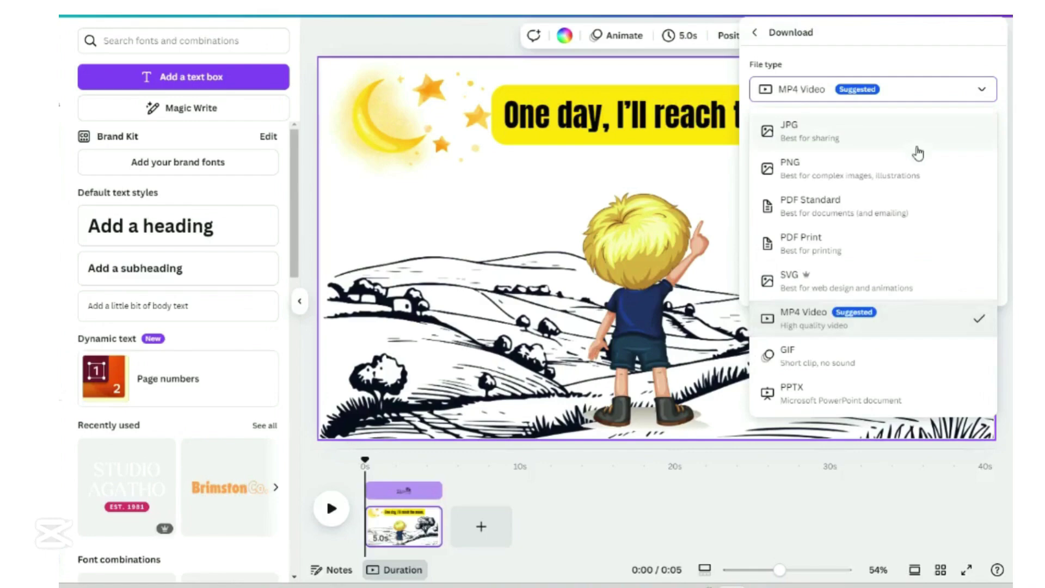
pyautogui.click(906, 171)
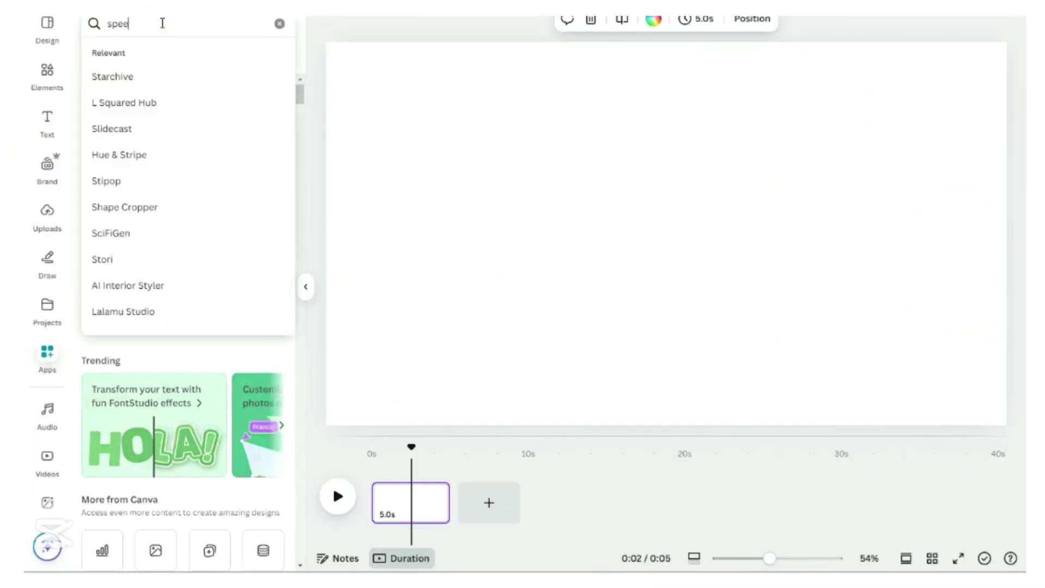
# Find the Speed Painter app and load scene1.png into it.
pyautogui.write('d painter')
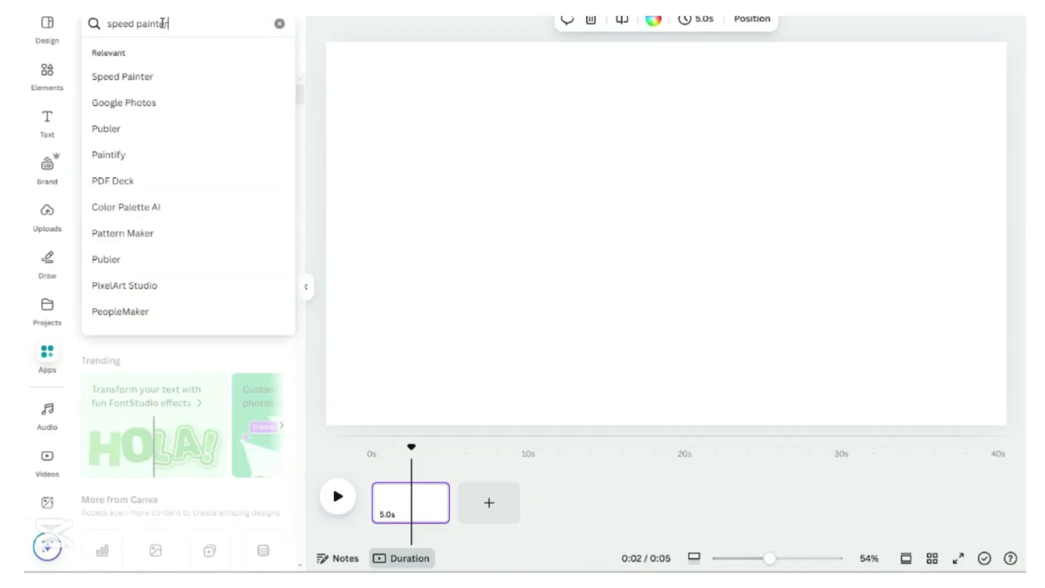
pyautogui.press('Return')
pyautogui.click(188, 117)
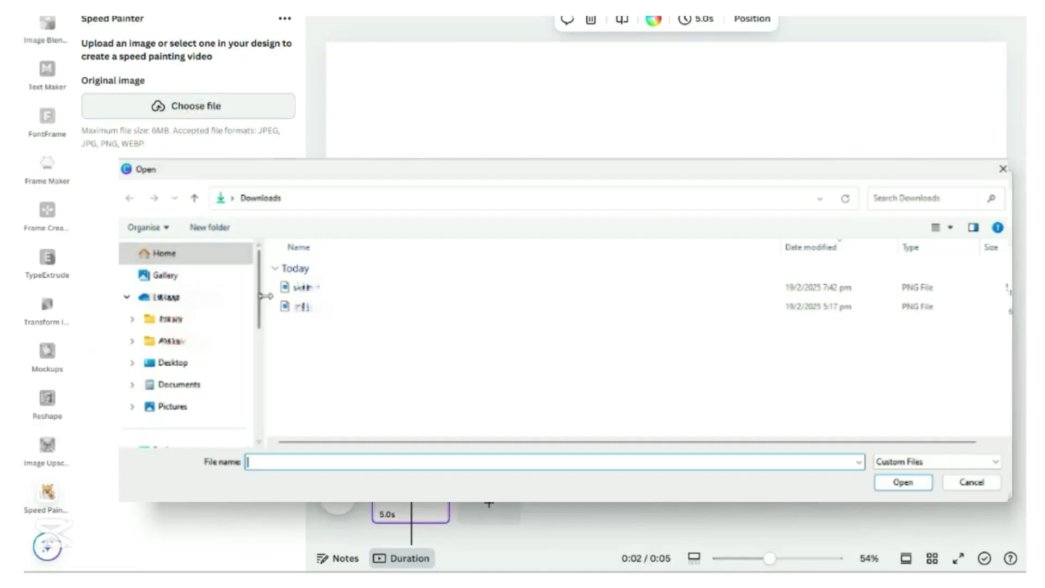
pyautogui.click(302, 286)
pyautogui.click(902, 481)
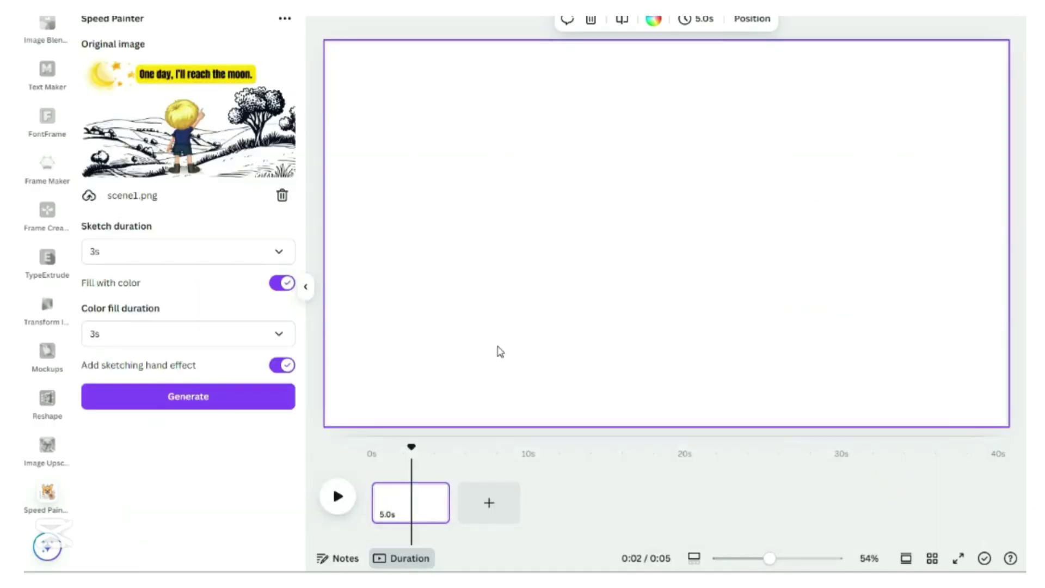
# Set 10s sketch and 10s colour fill, keep the sketching hand on, and generate.
pyautogui.click(280, 256)
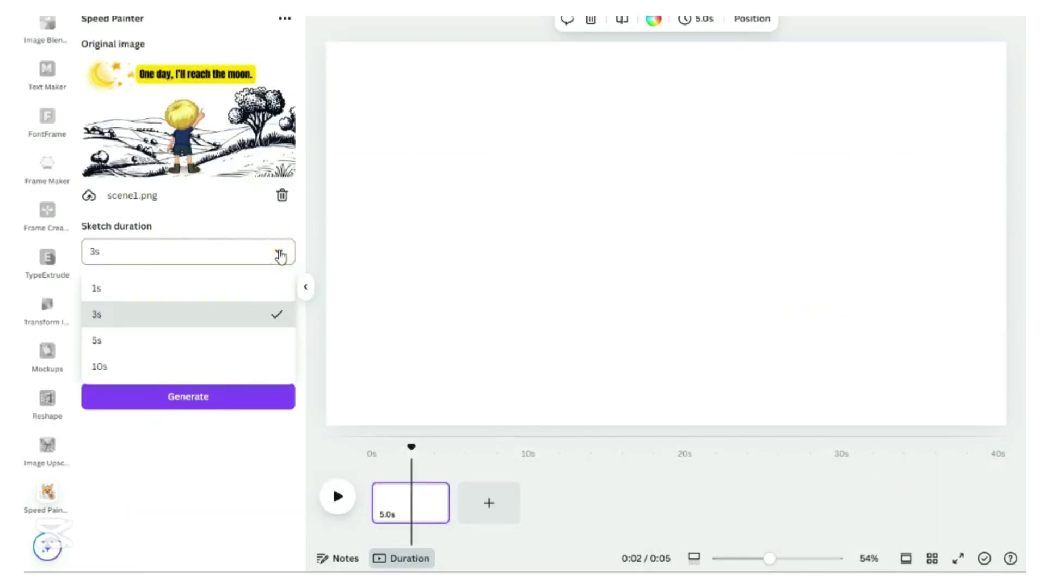
pyautogui.click(205, 367)
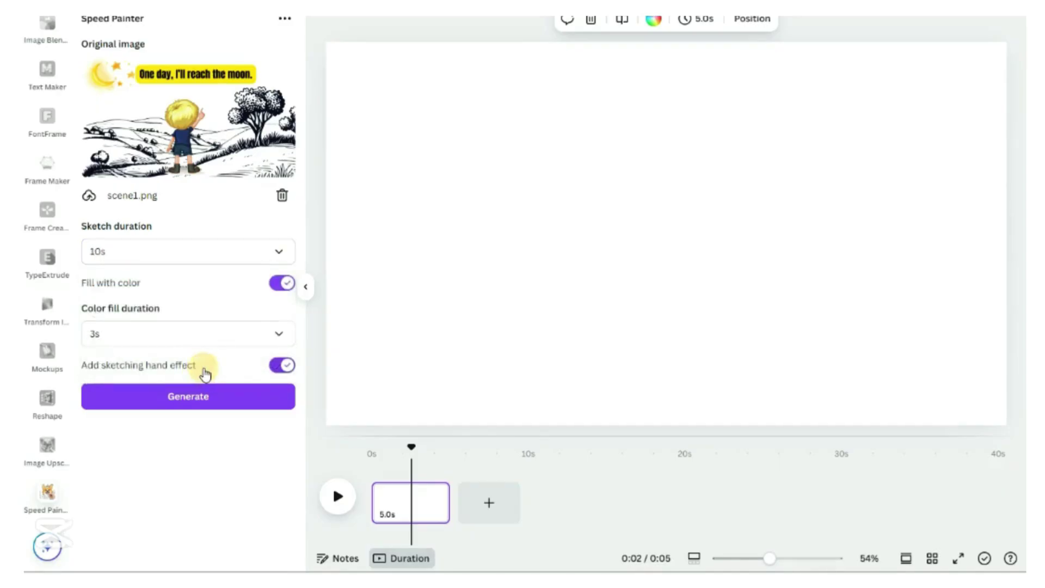
pyautogui.click(256, 342)
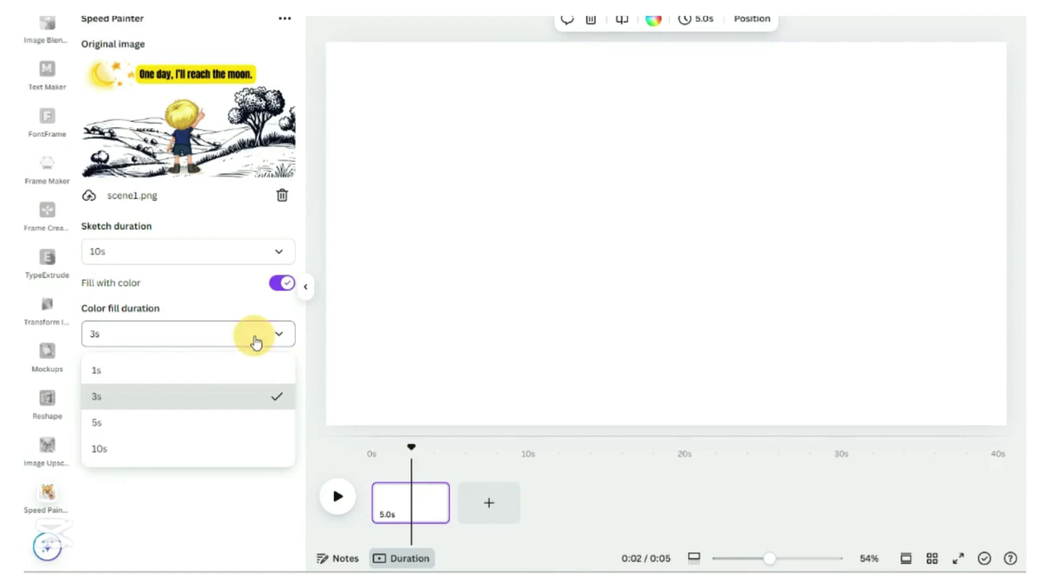
pyautogui.click(194, 456)
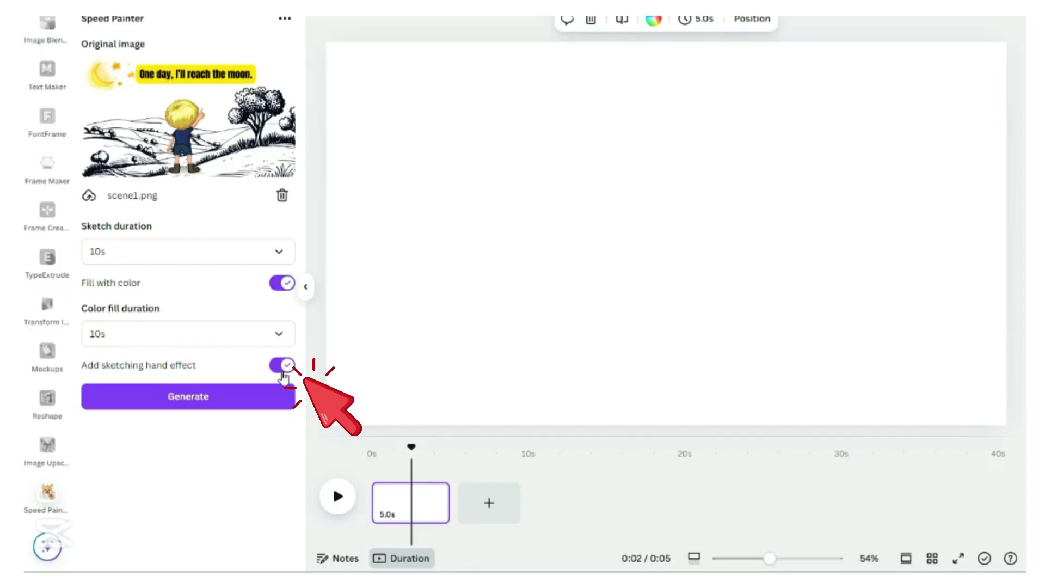
pyautogui.click(277, 365)
pyautogui.click(277, 366)
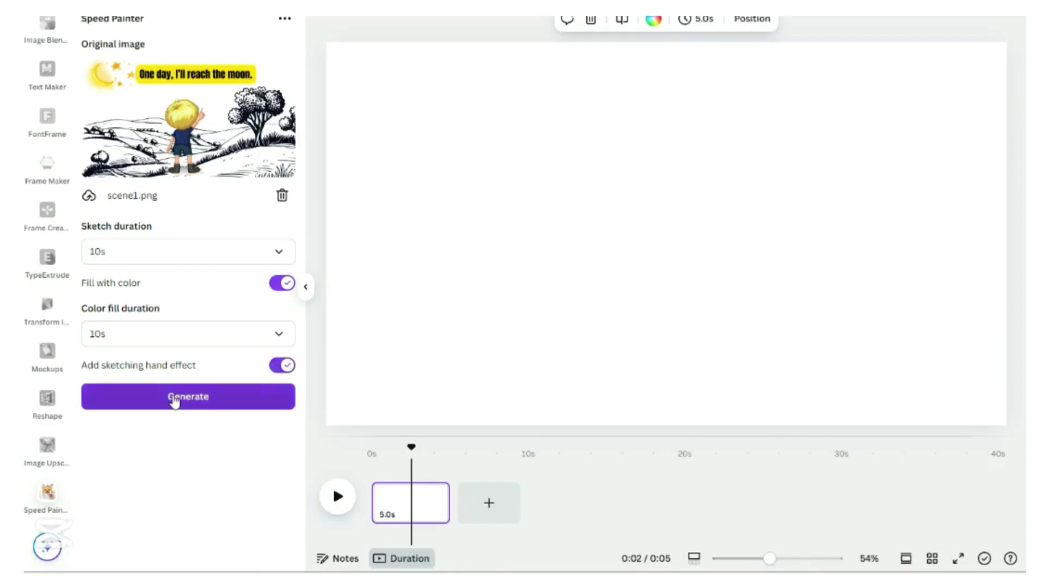
pyautogui.click(174, 402)
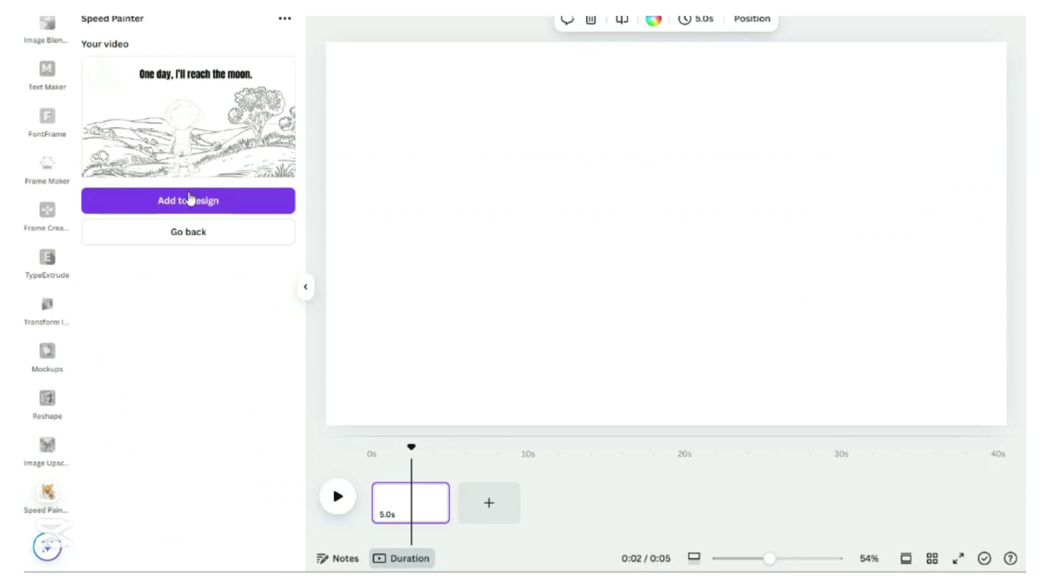
# Add the 20-second sketch video, set it as the page background, and play it.
pyautogui.click(187, 203)
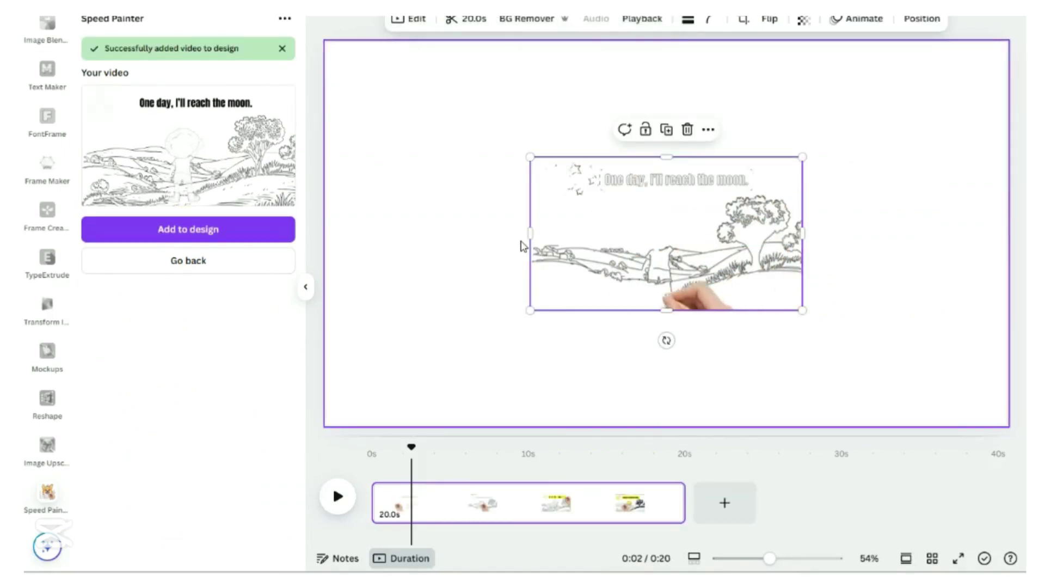
pyautogui.rightClick(627, 265)
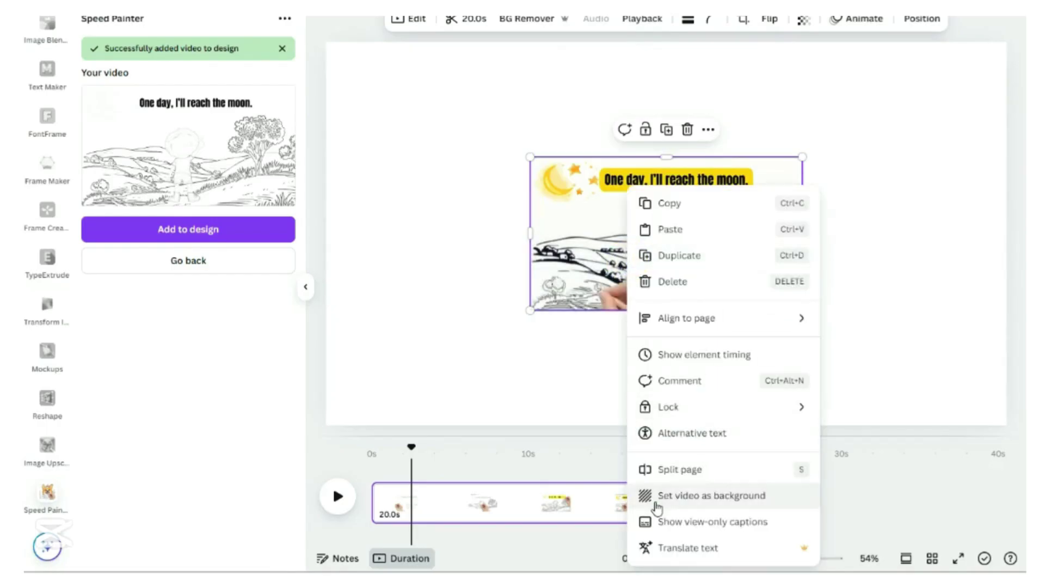
pyautogui.click(658, 495)
pyautogui.click(338, 496)
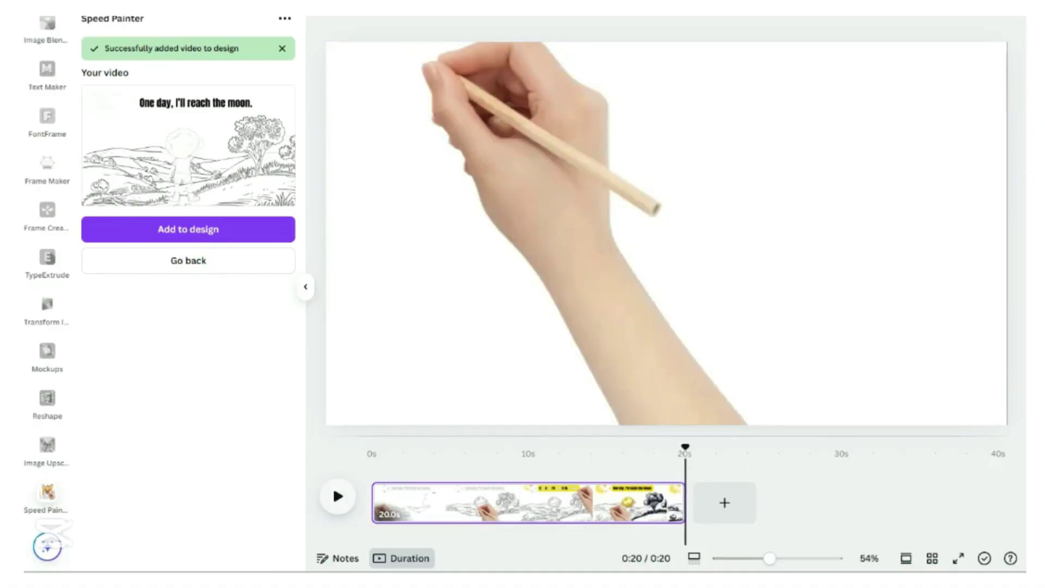
# Add a shortened page after the video, preview from 0:16, and show page-2-to-3 transitions.
pyautogui.click(725, 511)
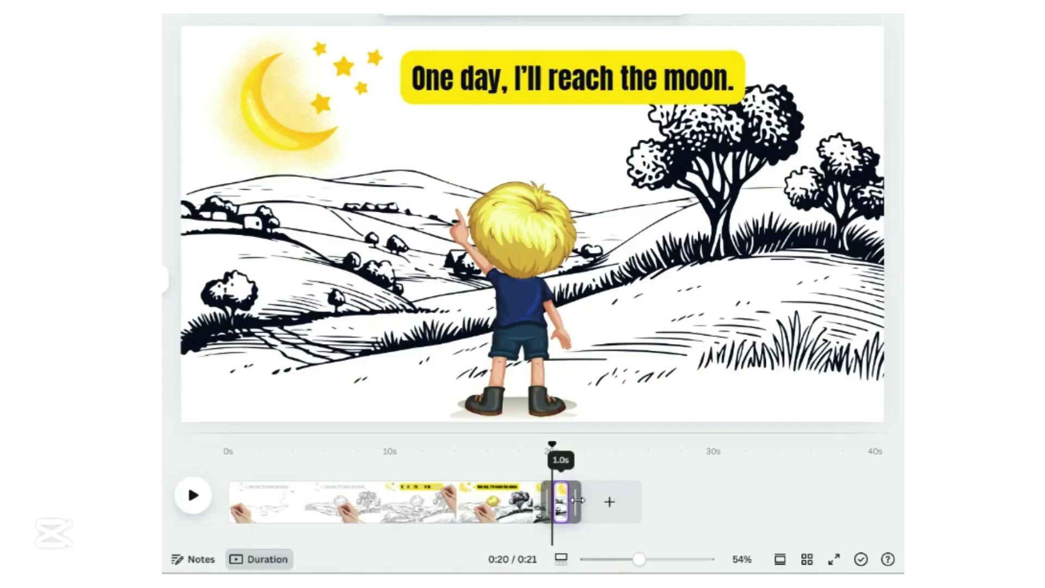
pyautogui.moveTo(578, 500); pyautogui.dragTo(570, 500)
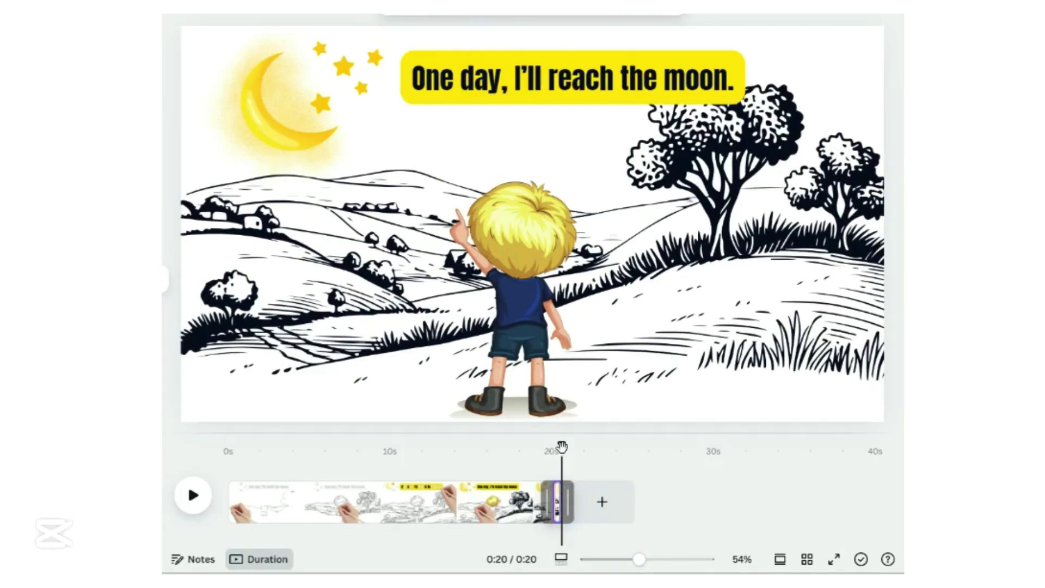
pyautogui.moveTo(562, 446)
pyautogui.mouseDown()
pyautogui.moveTo(509, 455)
pyautogui.moveTo(505, 465)
pyautogui.mouseUp()
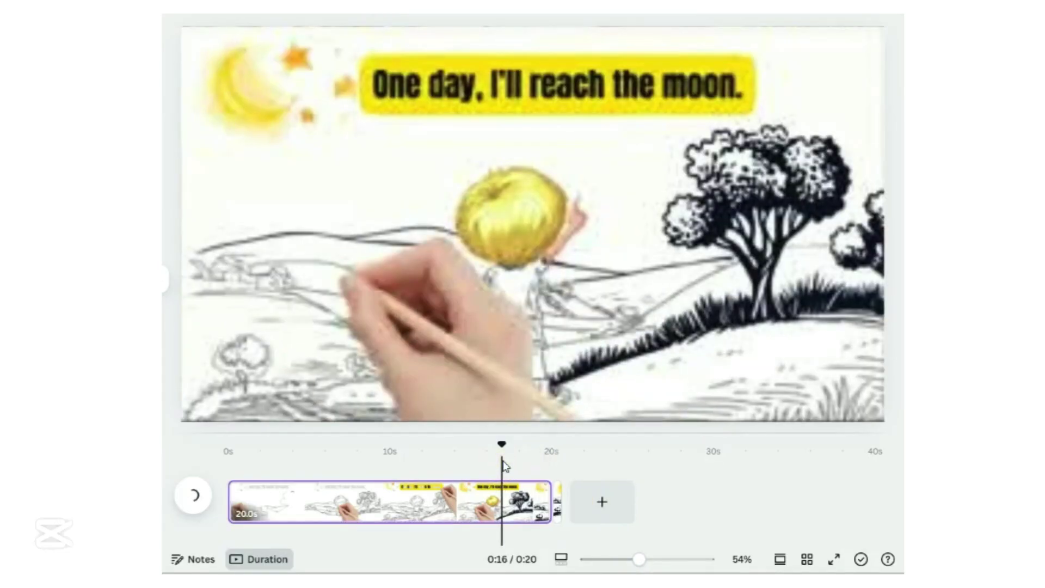
pyautogui.press('space')
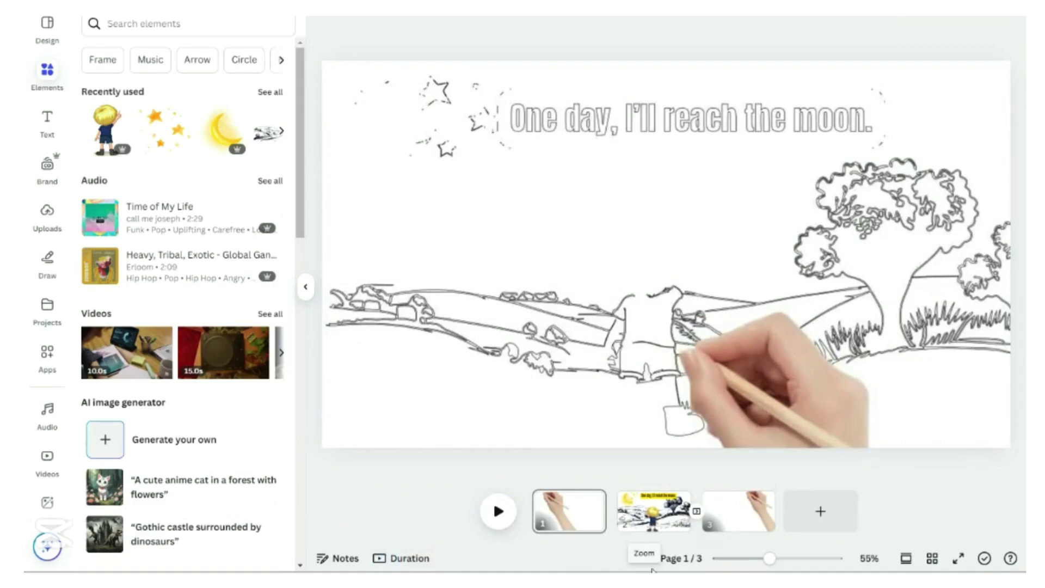
pyautogui.click(696, 514)
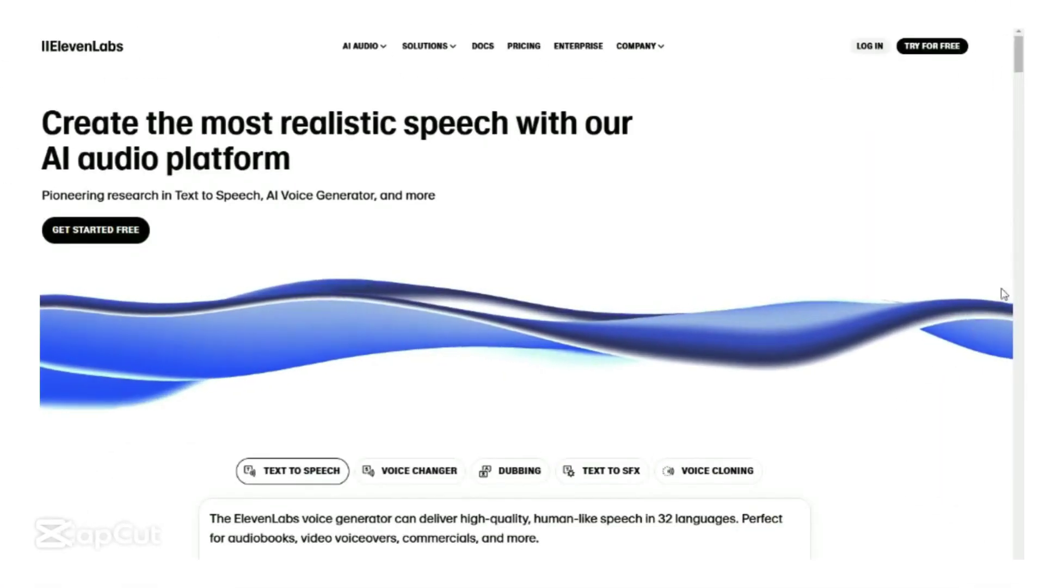
# Browse the ElevenLabs voice library by Narrative & Story, Characters & Animation and Informative & Educational.
pyautogui.click(951, 54)
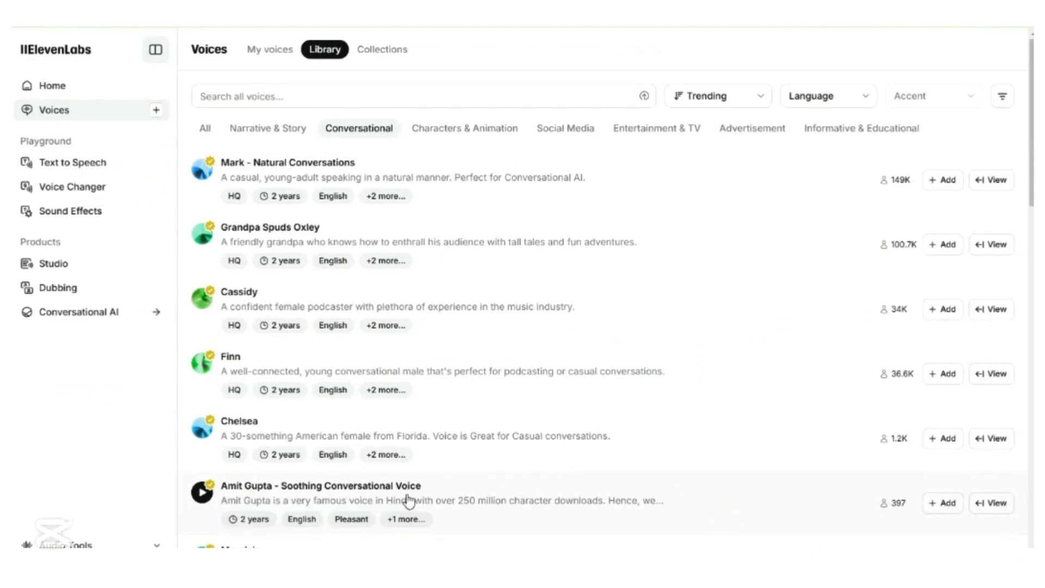
pyautogui.click(54, 110)
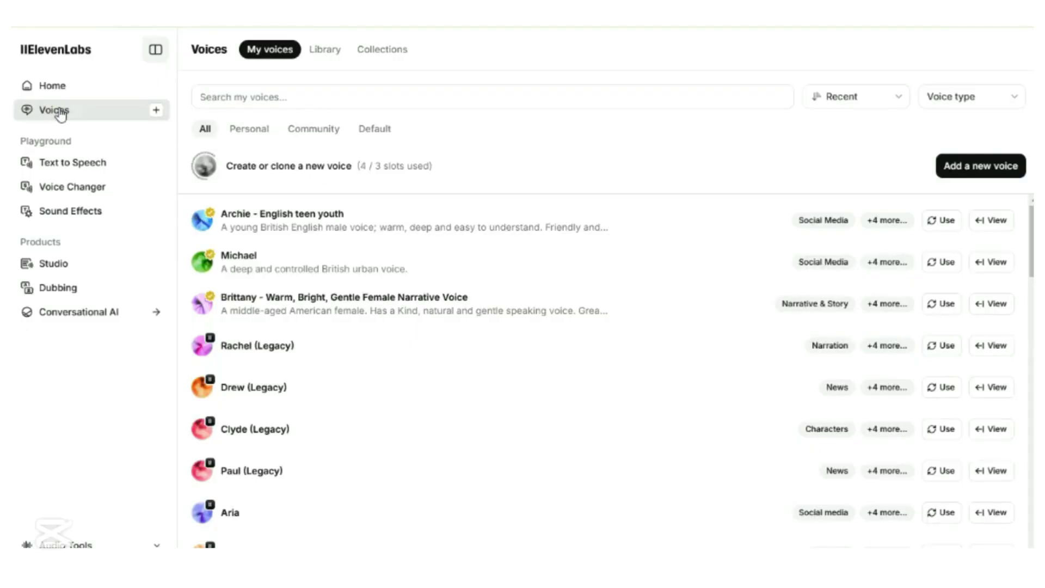
pyautogui.click(326, 49)
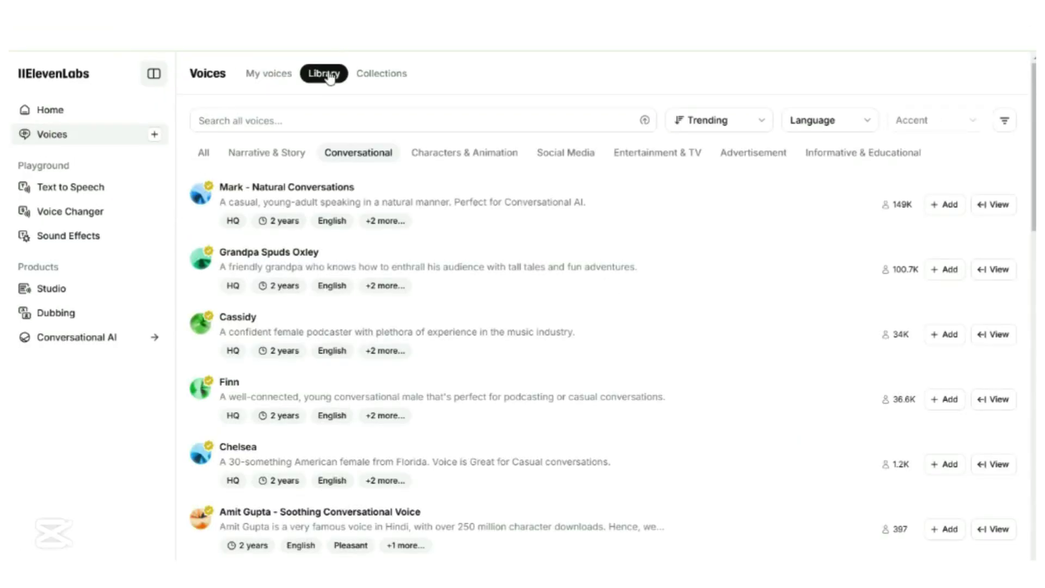
pyautogui.click(284, 163)
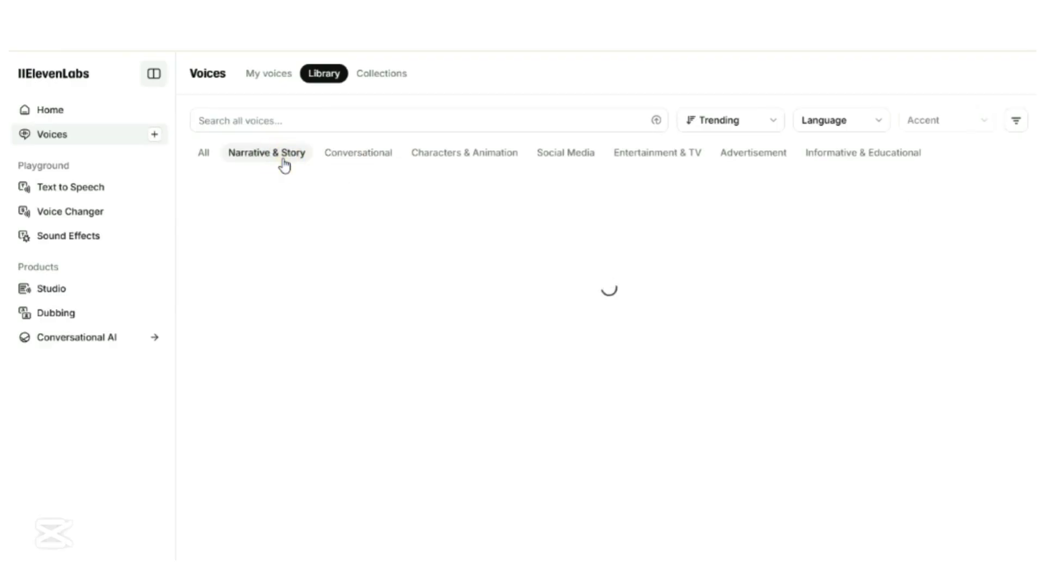
pyautogui.click(469, 161)
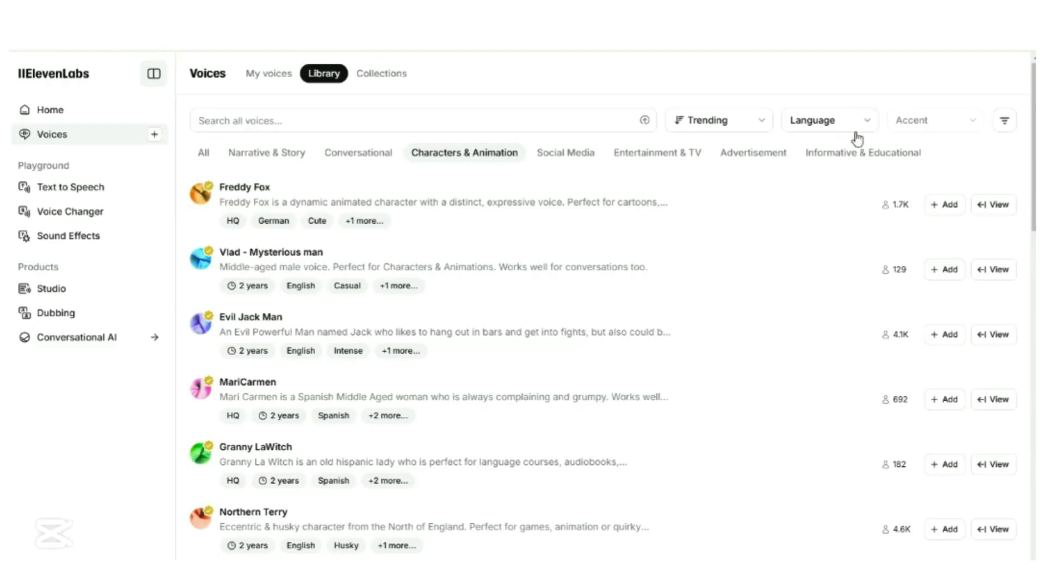
pyautogui.click(864, 163)
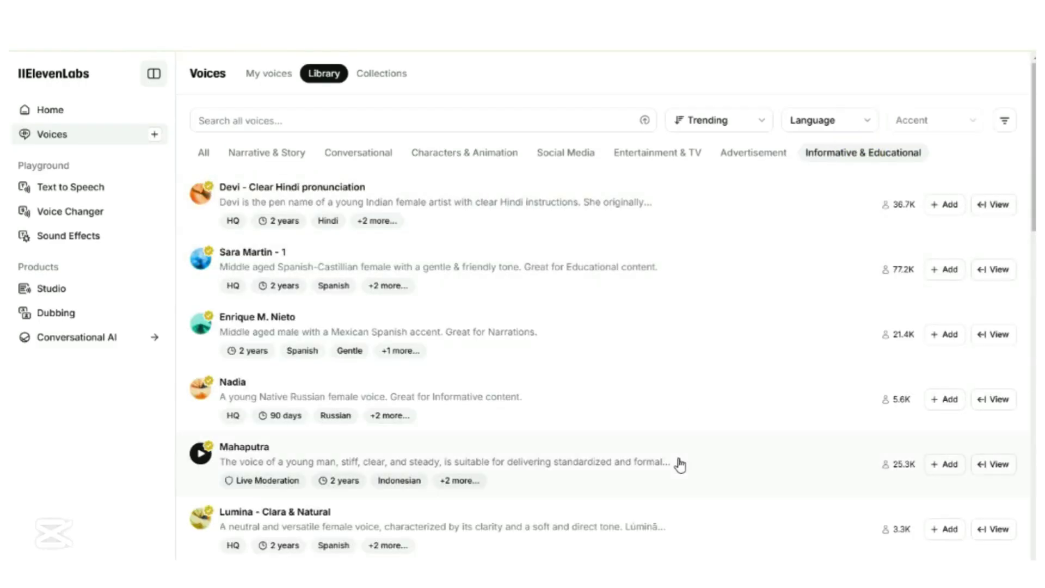
# Filter the voice library to English-language voices and check the accent list.
pyautogui.click(761, 129)
pyautogui.click(868, 125)
pyautogui.click(868, 125)
pyautogui.click(835, 344)
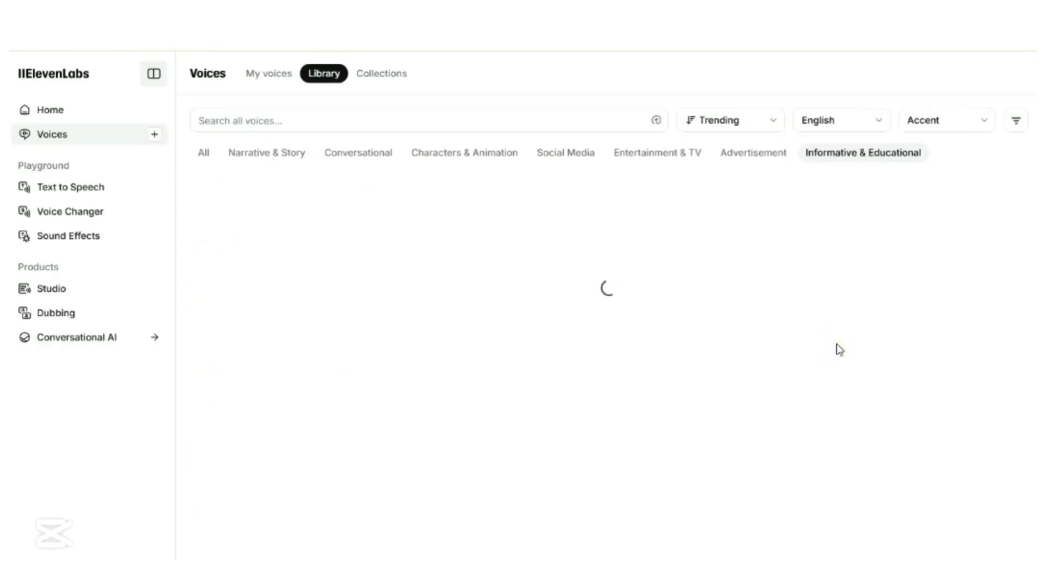
pyautogui.click(979, 123)
pyautogui.click(886, 77)
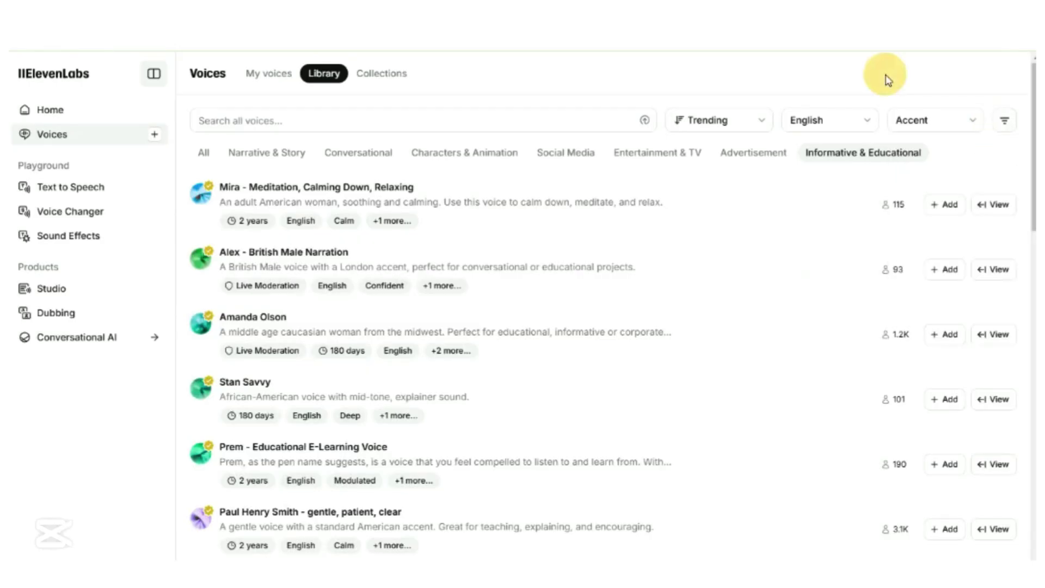
pyautogui.scroll(-3, 936, 493)
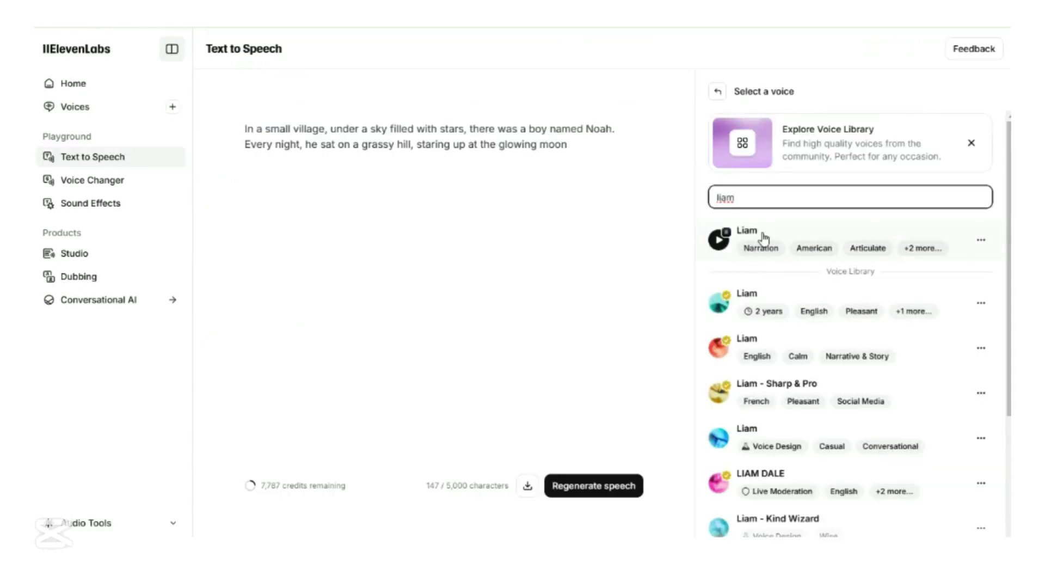
# Choose the Liam voice and generate the Noah story narration audio.
pyautogui.click(762, 239)
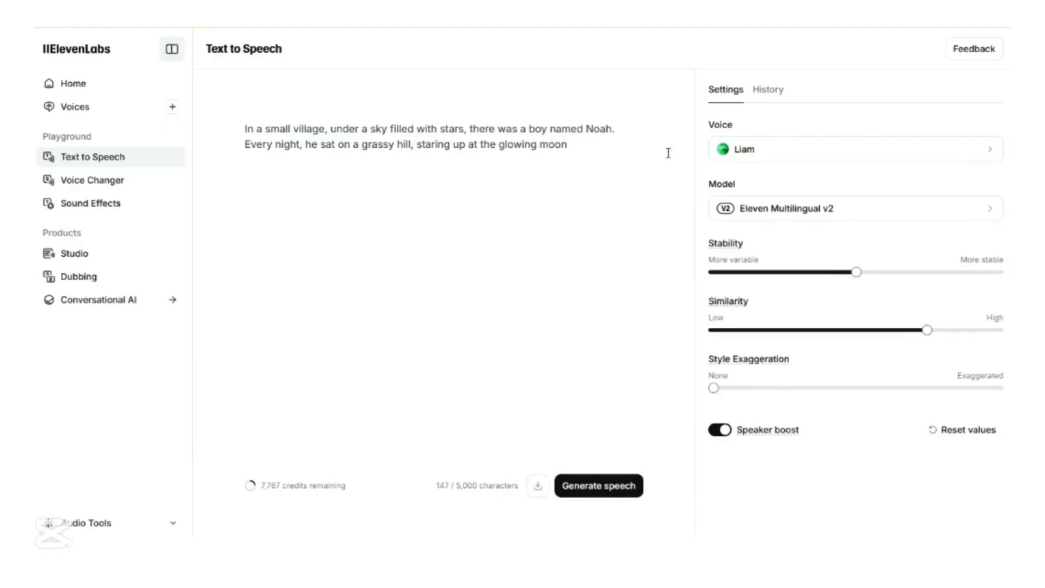
pyautogui.click(596, 494)
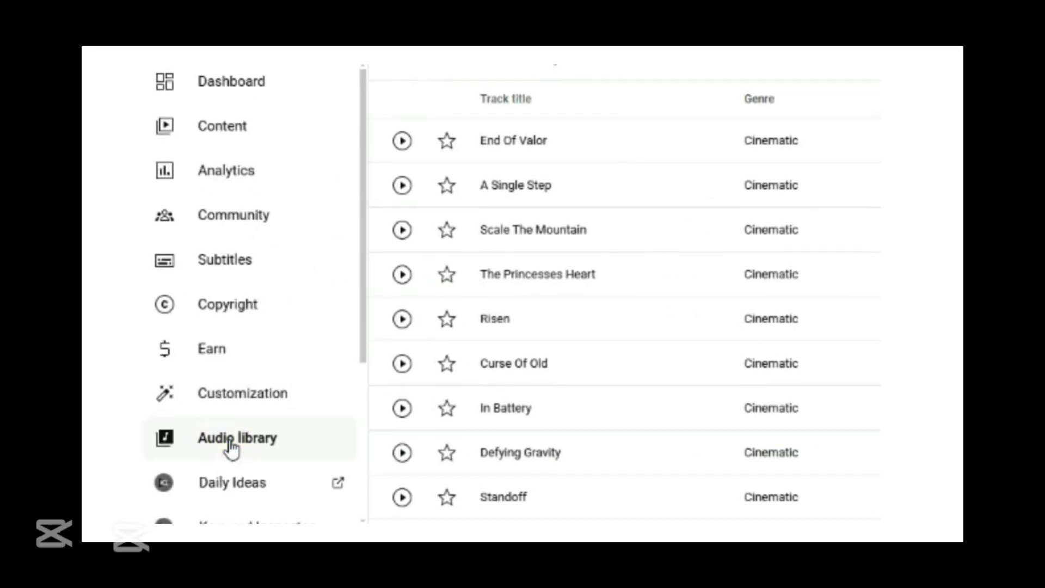
# Open the Audio library's music, try the 'Attribution not required' filter, then remove it.
pyautogui.click(231, 447)
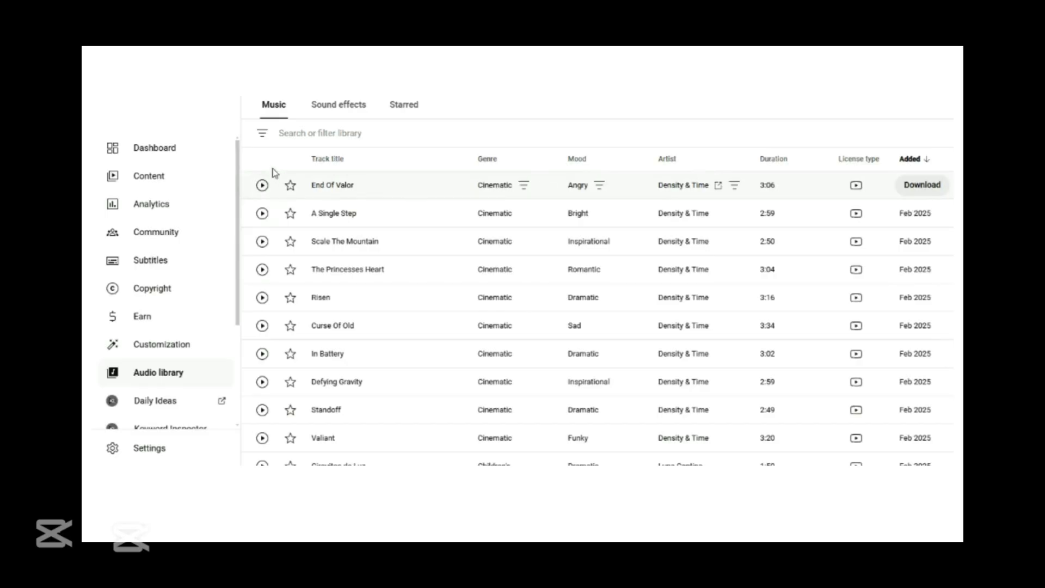
pyautogui.click(262, 136)
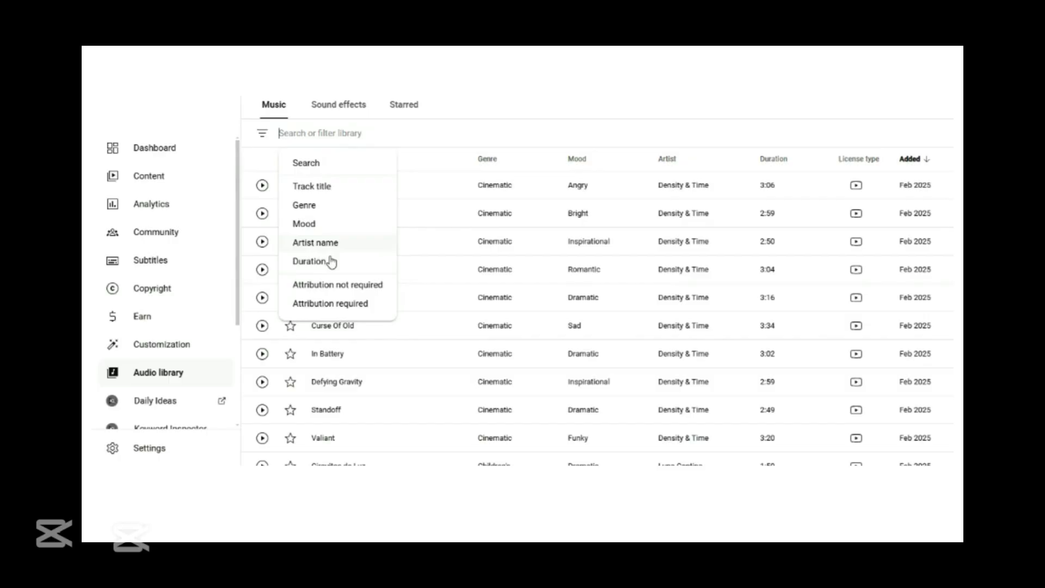
pyautogui.click(330, 284)
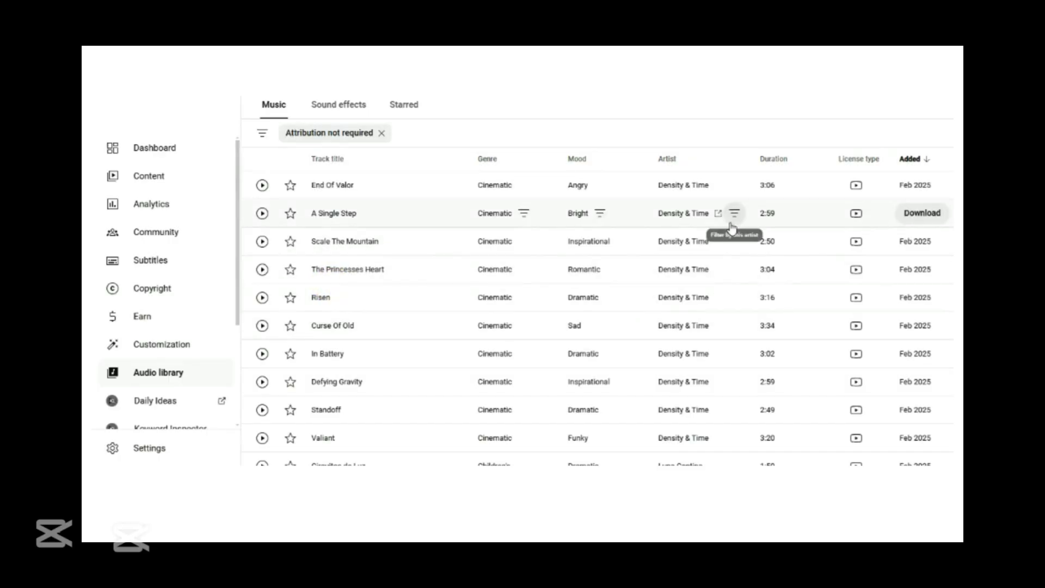
pyautogui.click(383, 135)
# Search the Audio library for 'Everything Has a Beginning' and play then pause its preview.
pyautogui.click(356, 134)
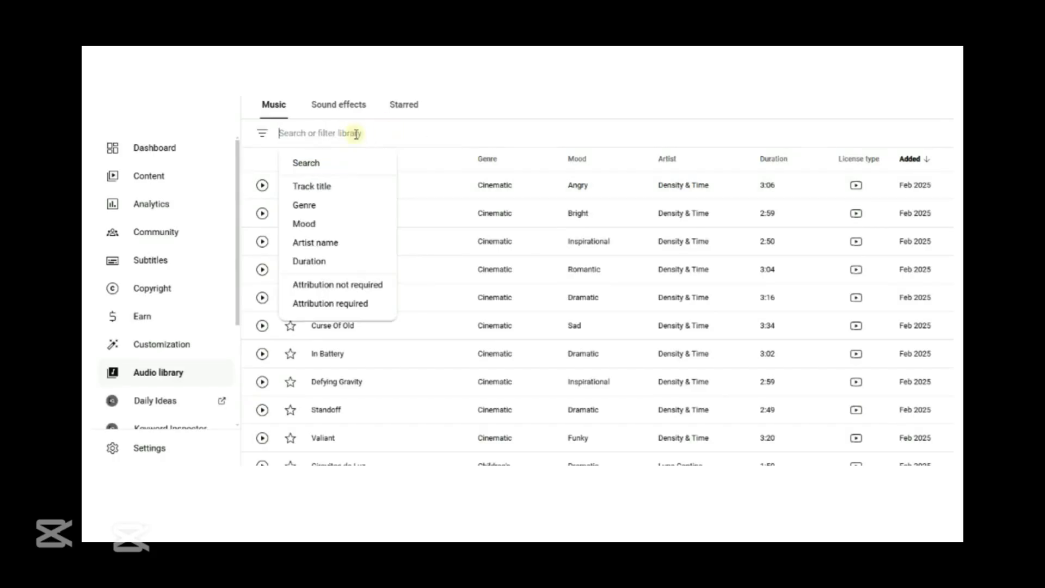
pyautogui.write('Everything has a beginning')
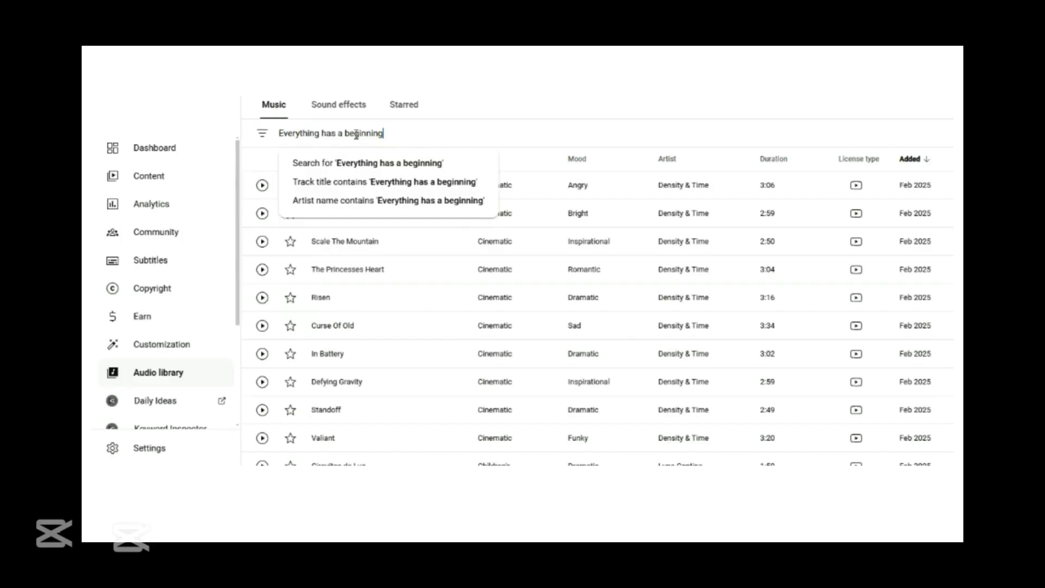
pyautogui.press('Return')
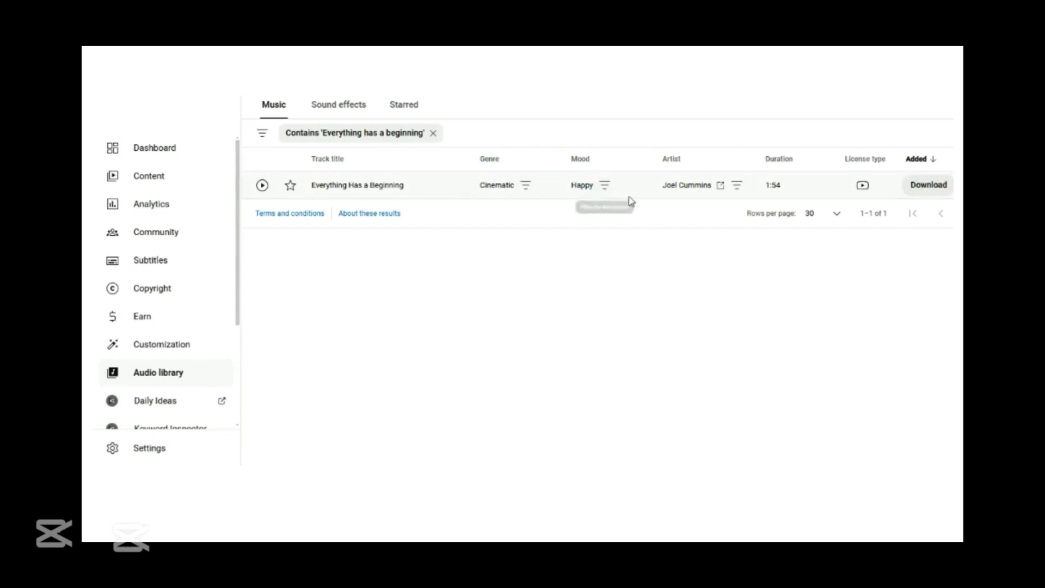
pyautogui.click(262, 185)
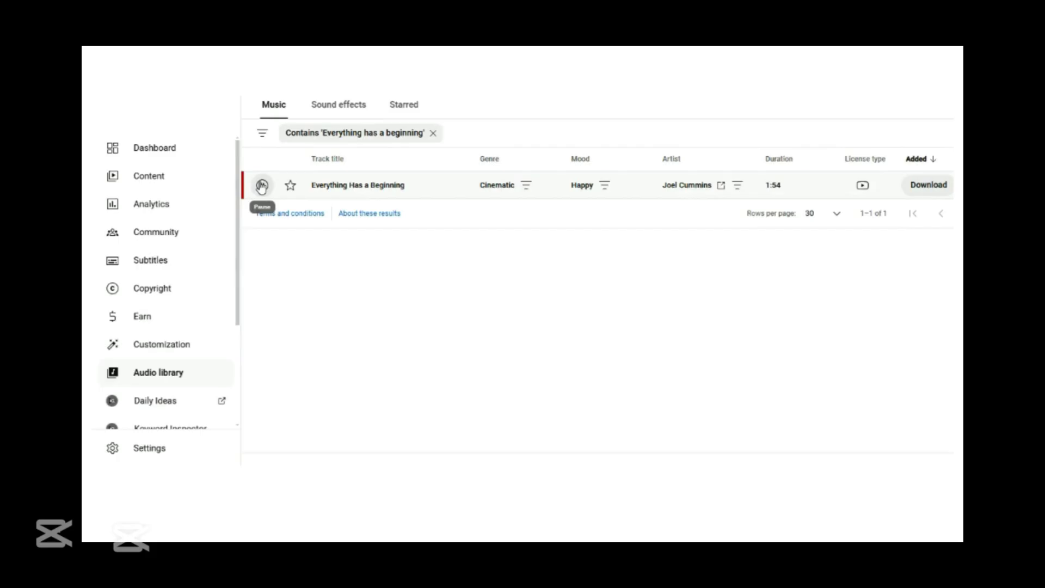
pyautogui.click(262, 186)
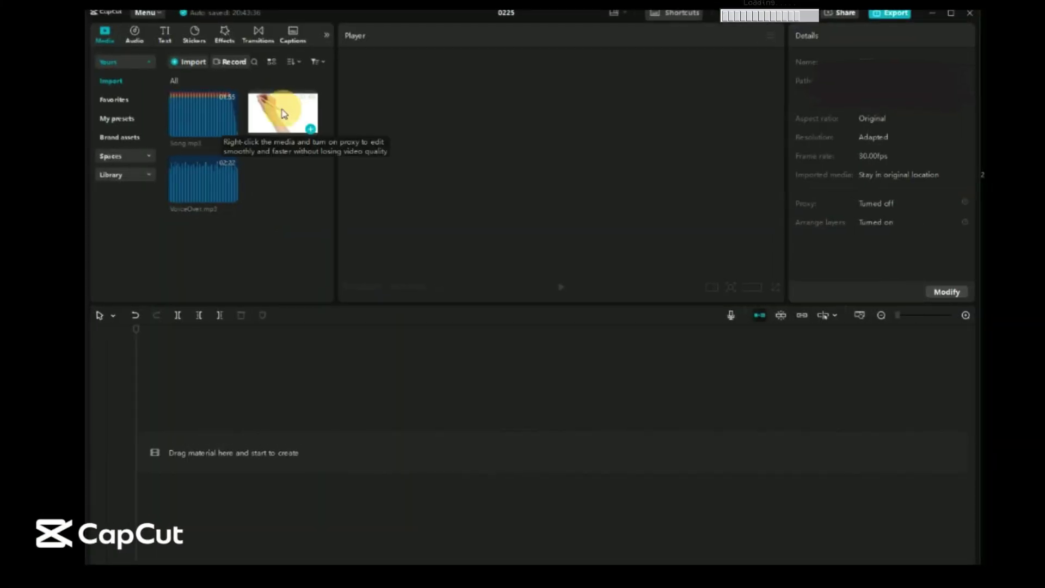
# Add 'Story - I have a Dream.mp4' and VoiceOver.mp3 to the timeline, voiceover below the video.
pyautogui.click(281, 113)
pyautogui.moveTo(281, 113)
pyautogui.mouseDown()
pyautogui.moveTo(277, 190)
pyautogui.moveTo(200, 452)
pyautogui.mouseUp()
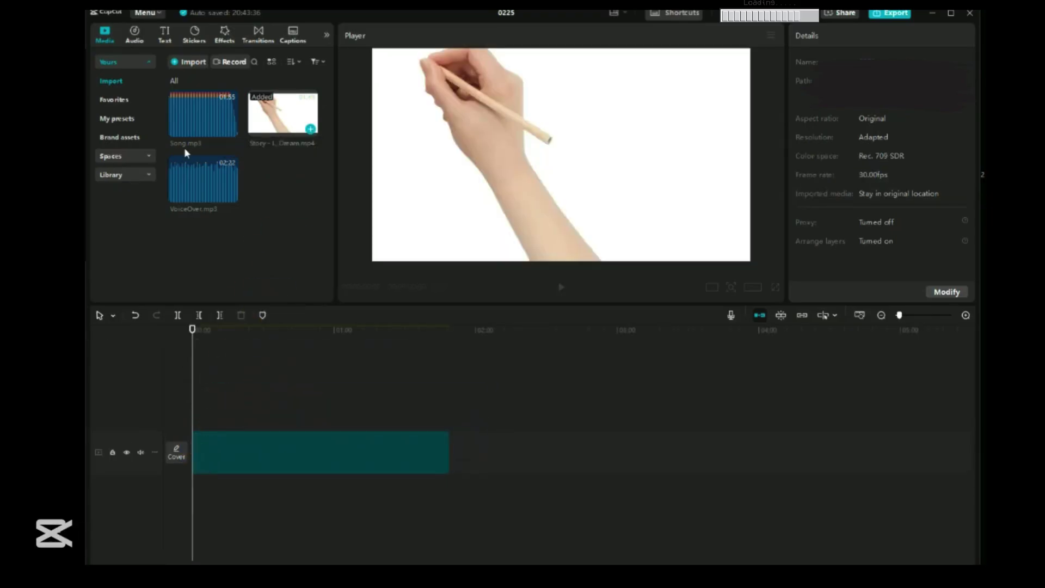
pyautogui.moveTo(194, 185); pyautogui.dragTo(195, 497)
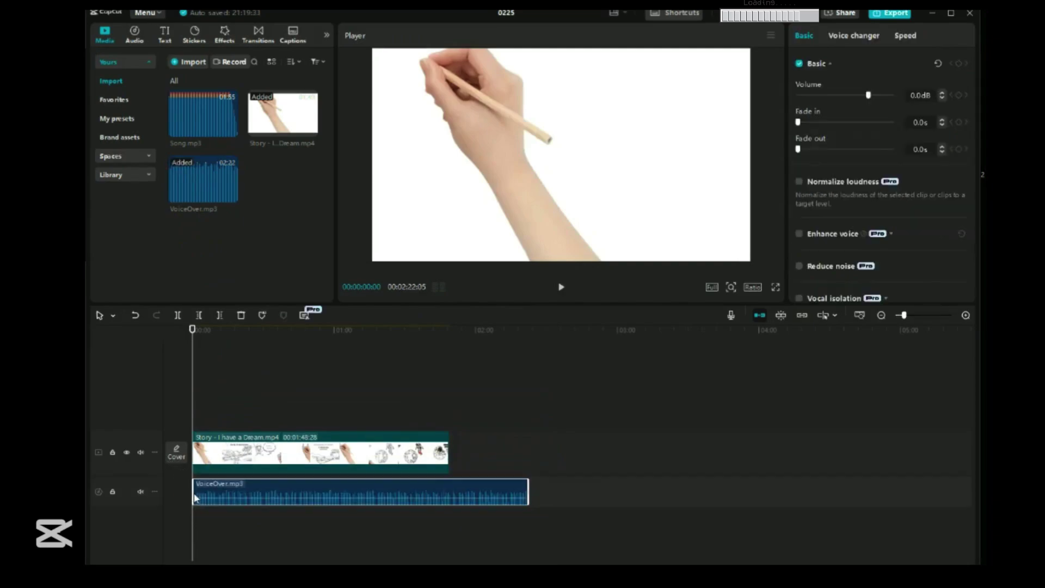
# Zoom the timeline, align VoiceOver.mp3 to the start of the video, and play the edit.
pyautogui.click(222, 463)
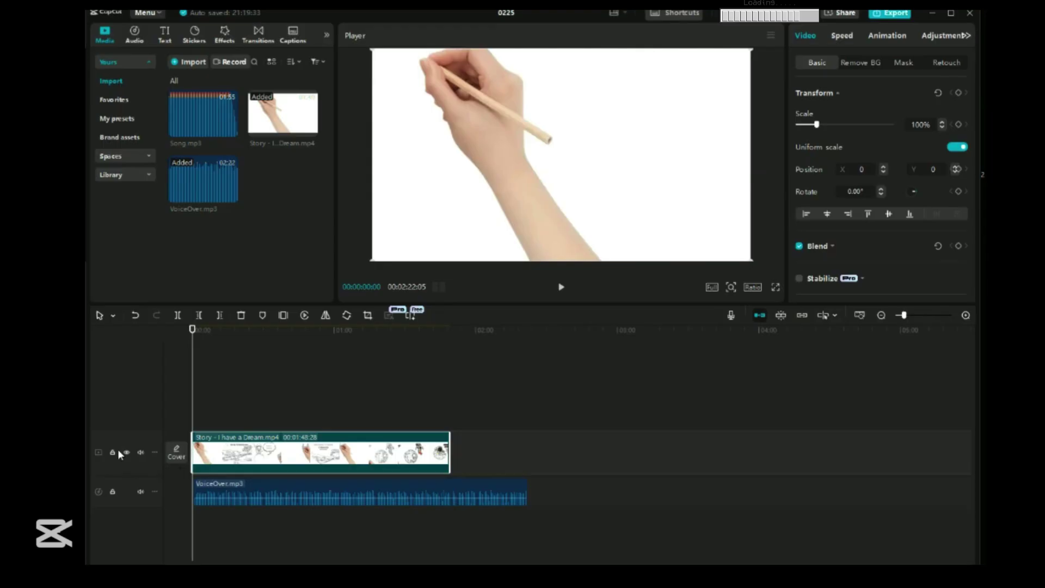
pyautogui.hotkey('ctrl', '=')
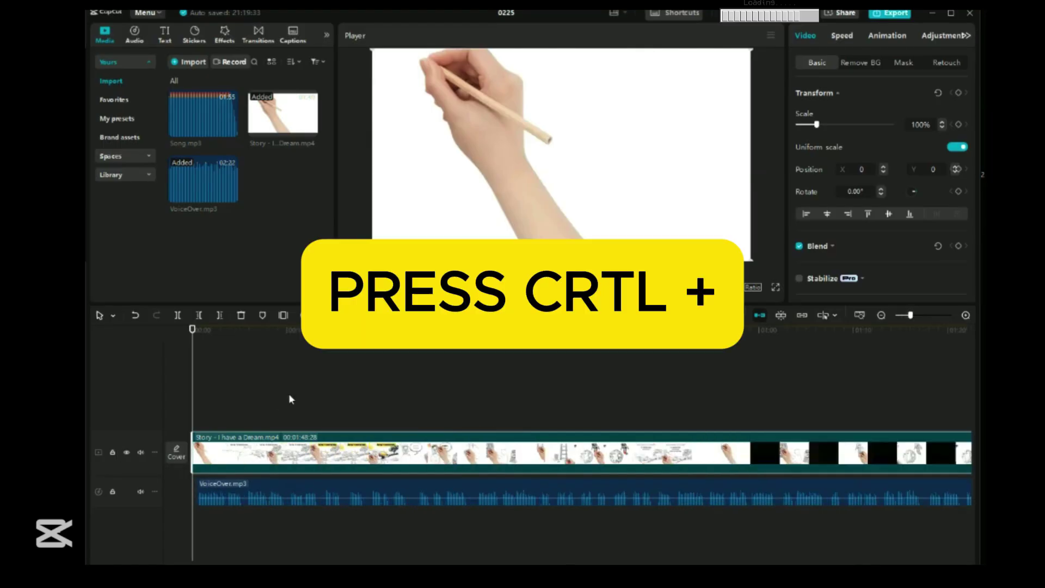
pyautogui.click(278, 483)
pyautogui.moveTo(277, 482); pyautogui.dragTo(275, 485)
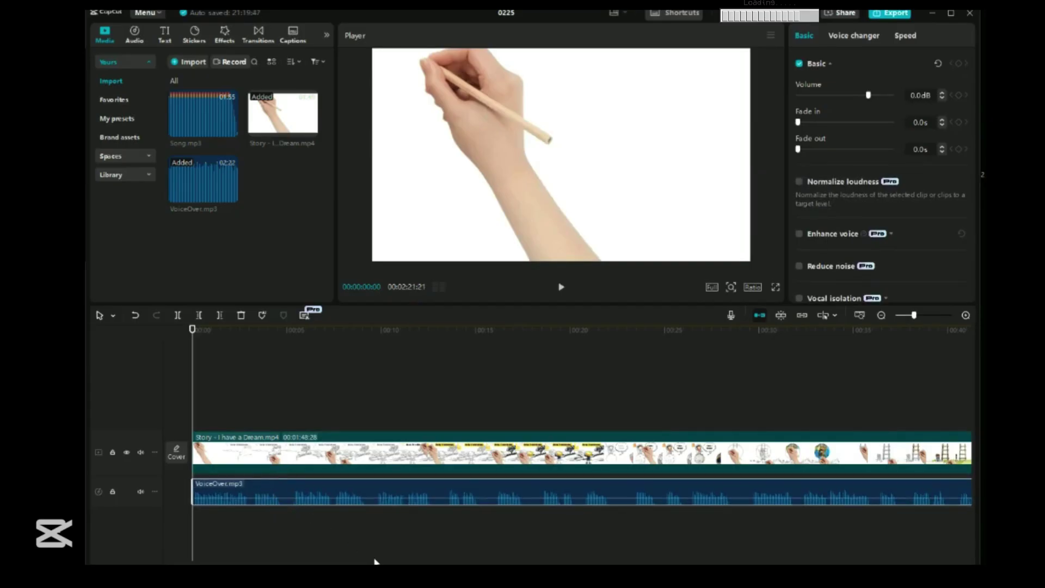
pyautogui.press('space')
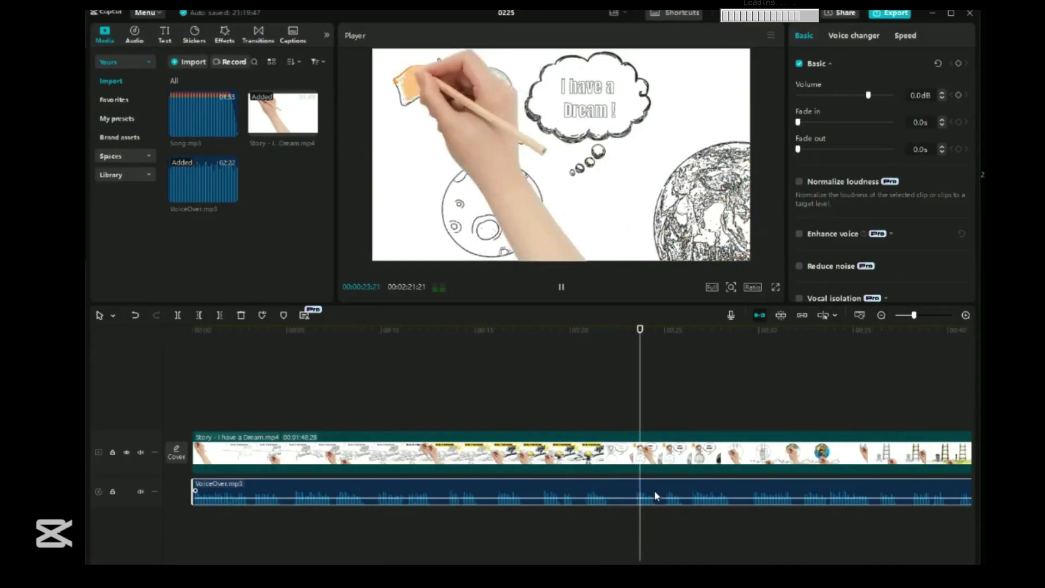
# Stop playback and split VoiceOver.mp3 at about 22 and 21 seconds into separate pieces.
pyautogui.press('space')
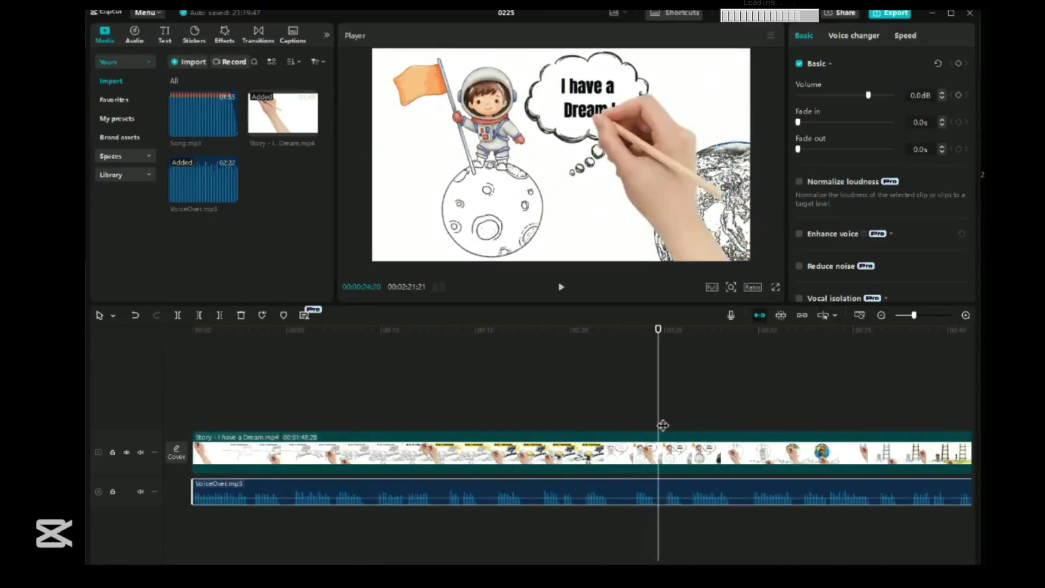
pyautogui.moveTo(662, 425); pyautogui.dragTo(616, 413)
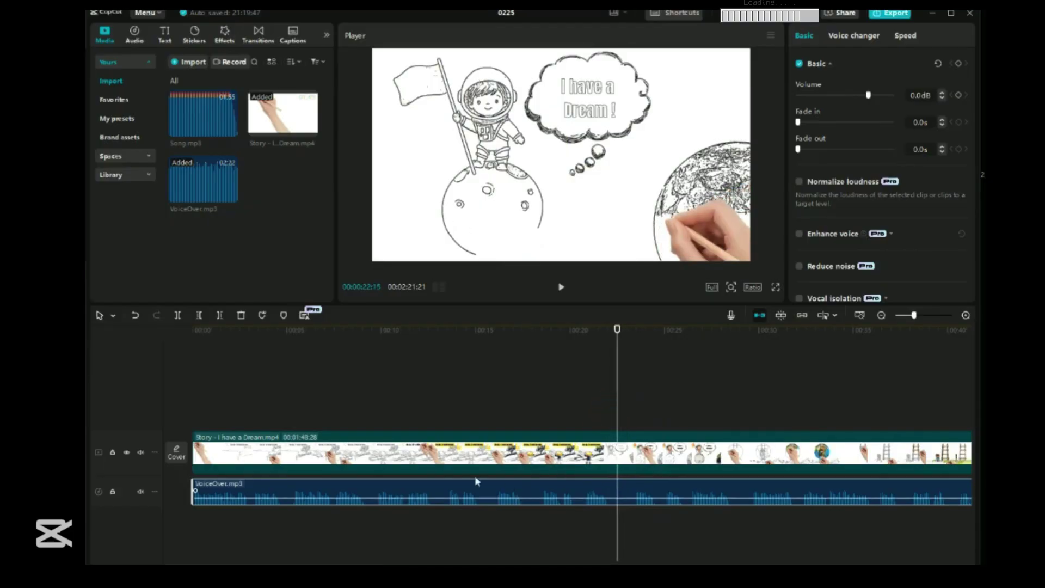
pyautogui.click(178, 316)
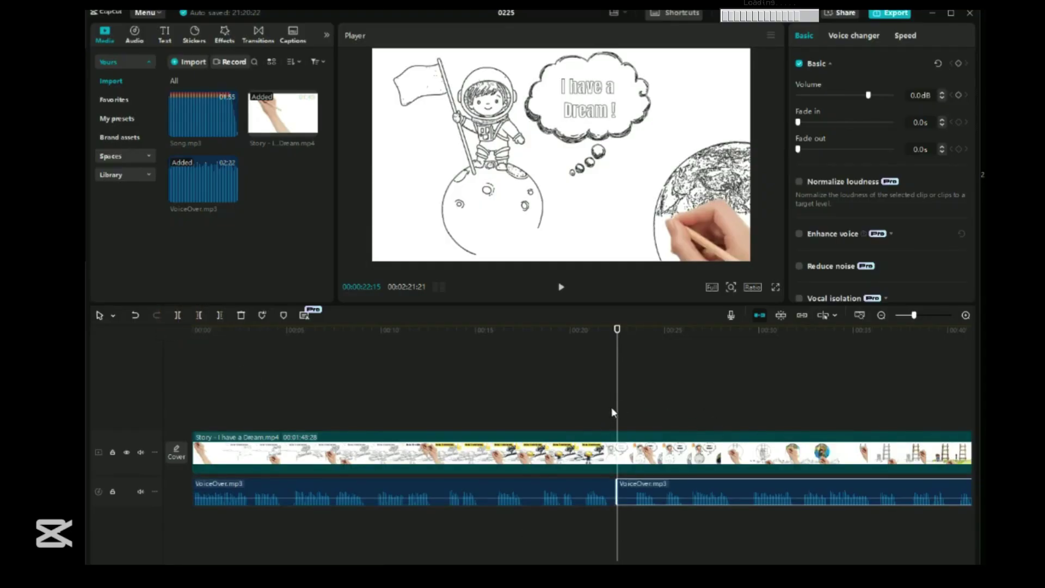
pyautogui.moveTo(613, 406); pyautogui.dragTo(584, 416)
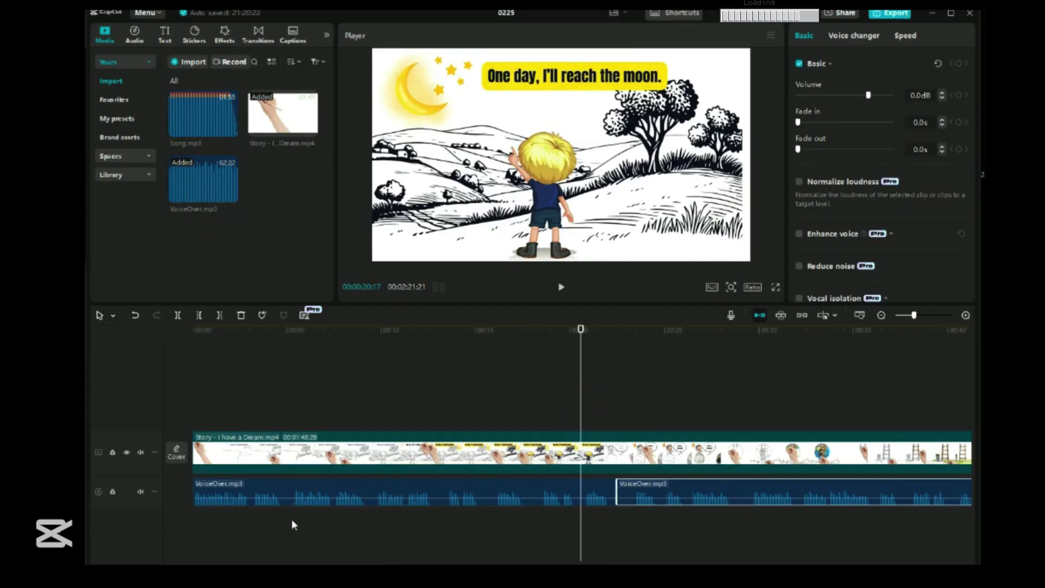
pyautogui.click(528, 482)
pyautogui.click(527, 383)
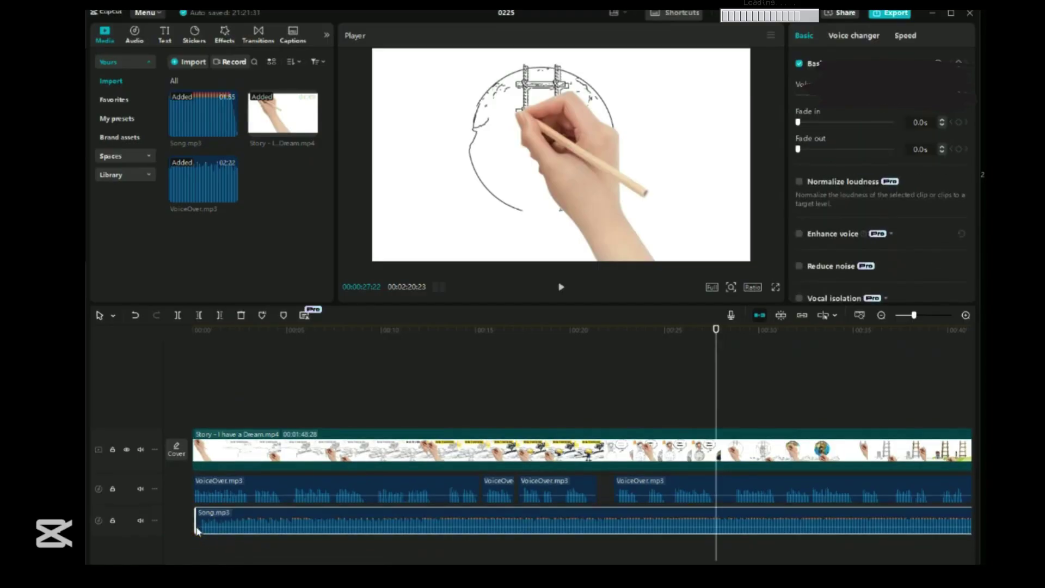
# Play the edit from the start and turn Song.mp3 down to -12.0 dB with a short fade in.
pyautogui.click(202, 375)
pyautogui.press('space')
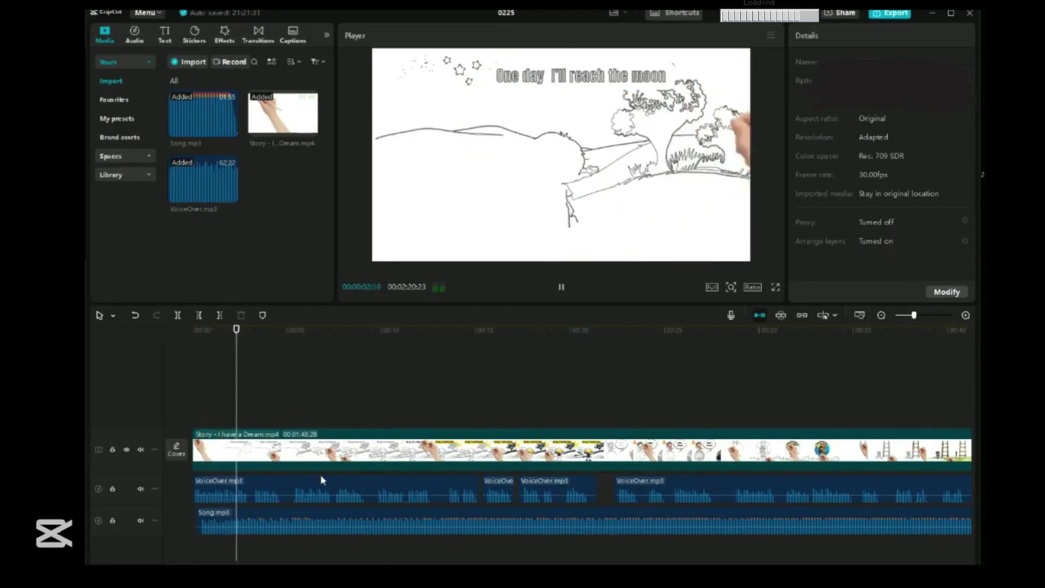
pyautogui.click(292, 526)
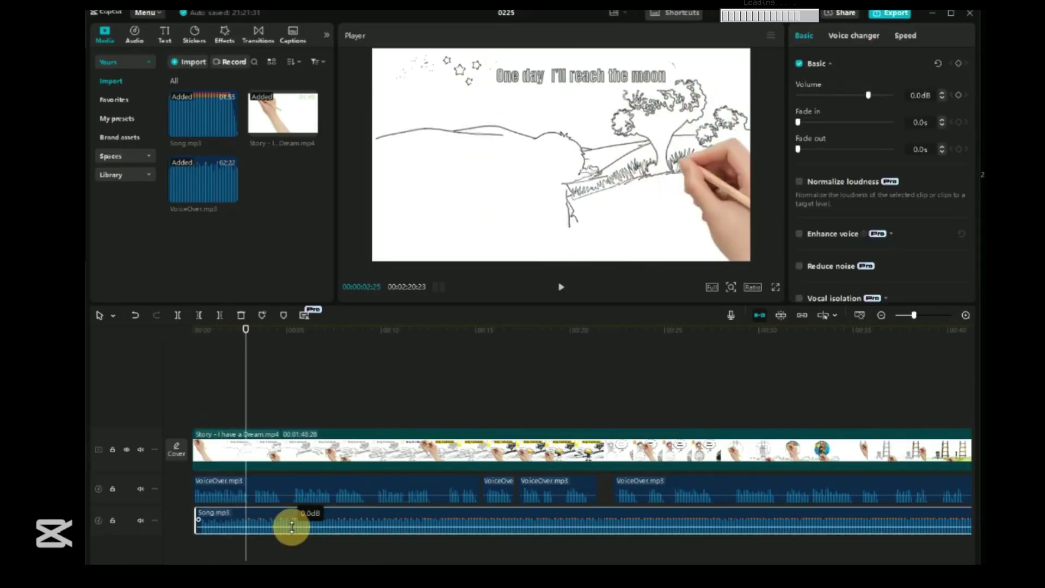
pyautogui.moveTo(292, 527); pyautogui.dragTo(289, 529)
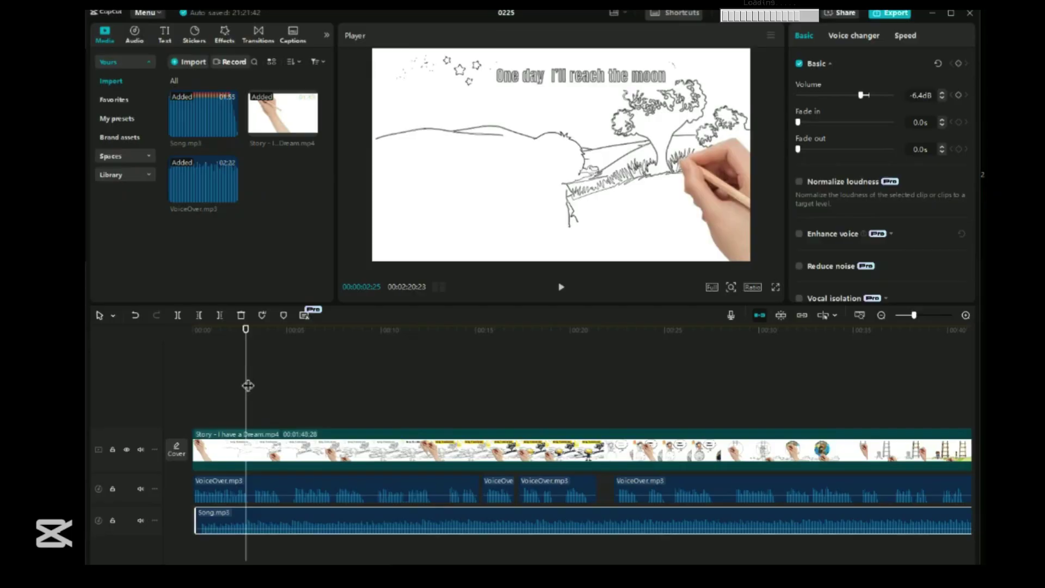
pyautogui.moveTo(247, 385); pyautogui.dragTo(196, 395)
pyautogui.moveTo(298, 524); pyautogui.dragTo(297, 530)
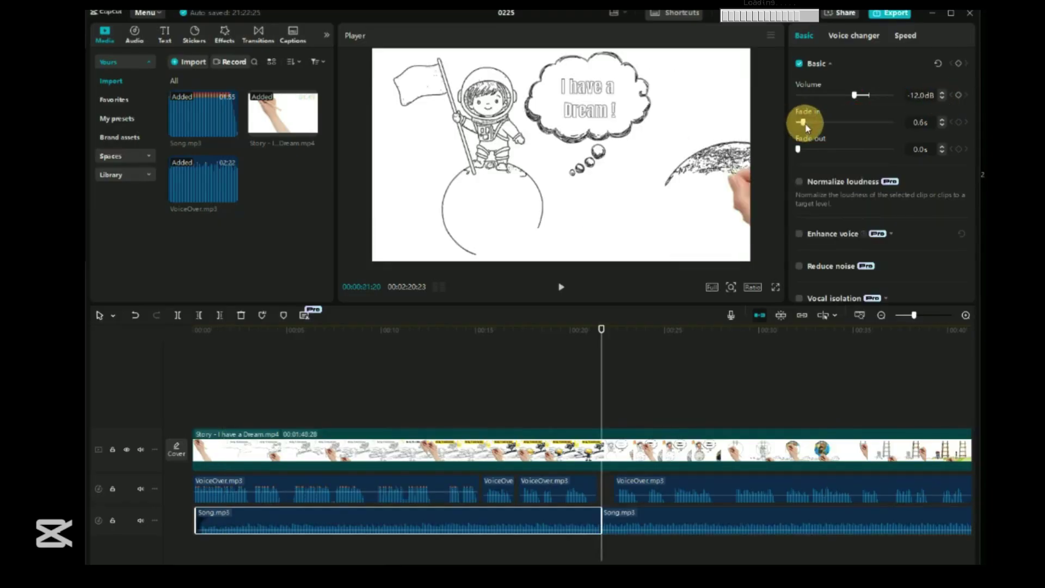
# Set the first song piece's fade in to 1.0s, add a 0.7s fade out, and play it back.
pyautogui.moveTo(806, 123); pyautogui.dragTo(808, 123)
pyautogui.moveTo(799, 150); pyautogui.dragTo(807, 148)
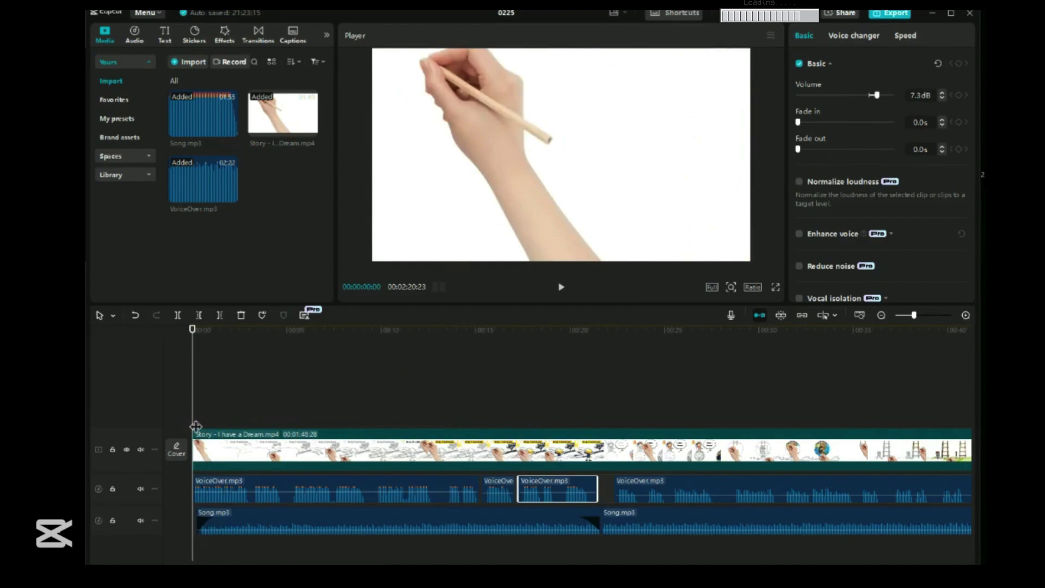
pyautogui.press('space')
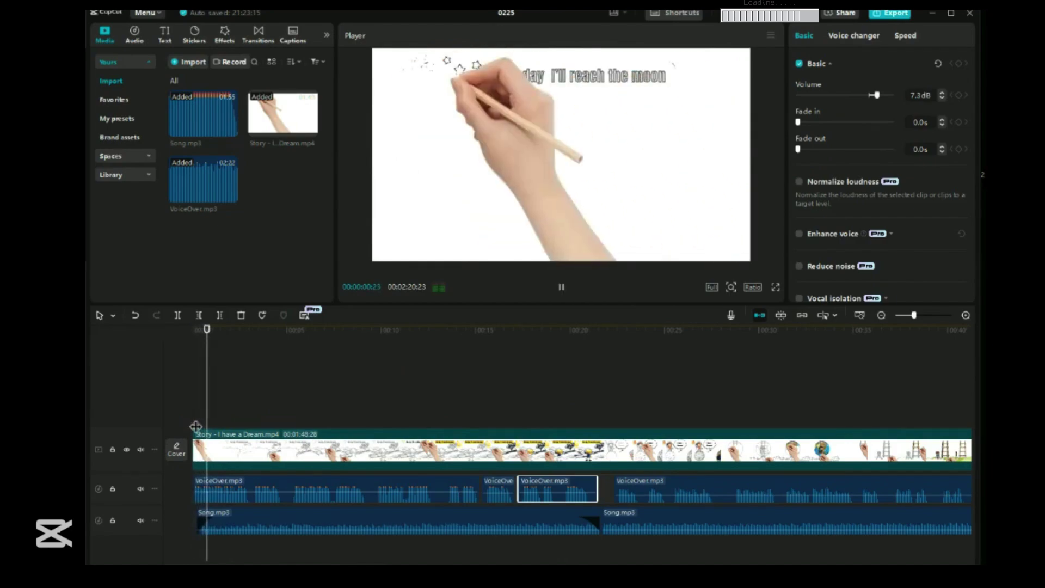